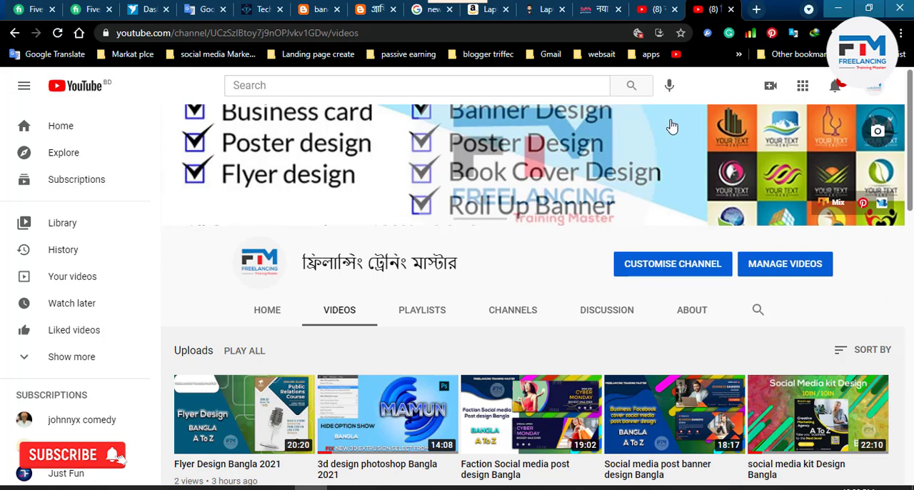
# Switch to Photoshop and open type tool.jpg and type tool 2.jpg from the Class 5 folder.
pyautogui.click(838, 10)
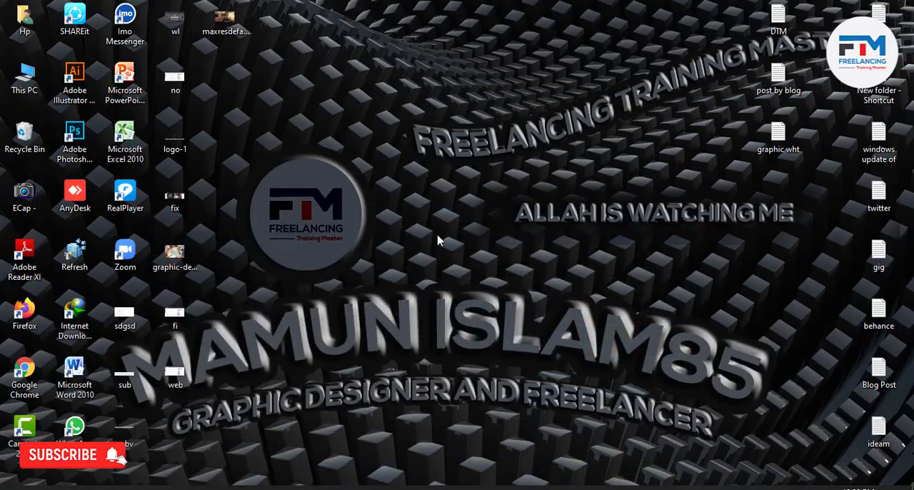
pyautogui.click(344, 487)
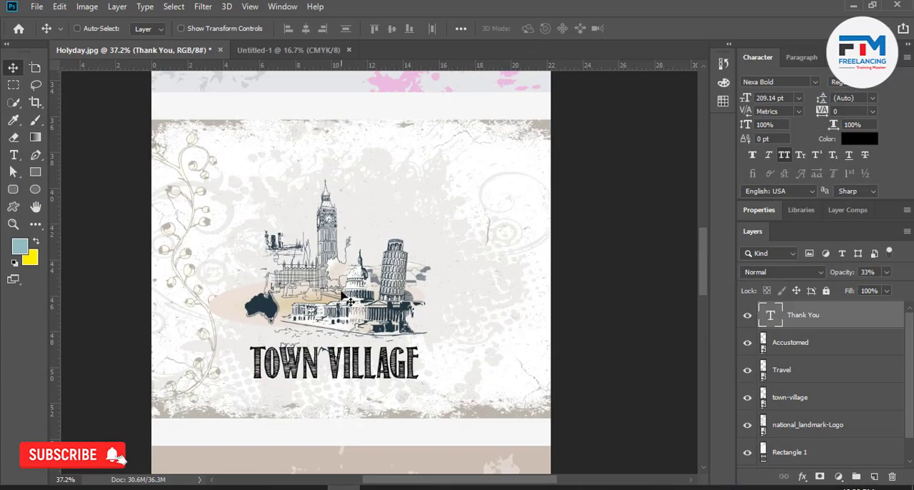
pyautogui.click(278, 50)
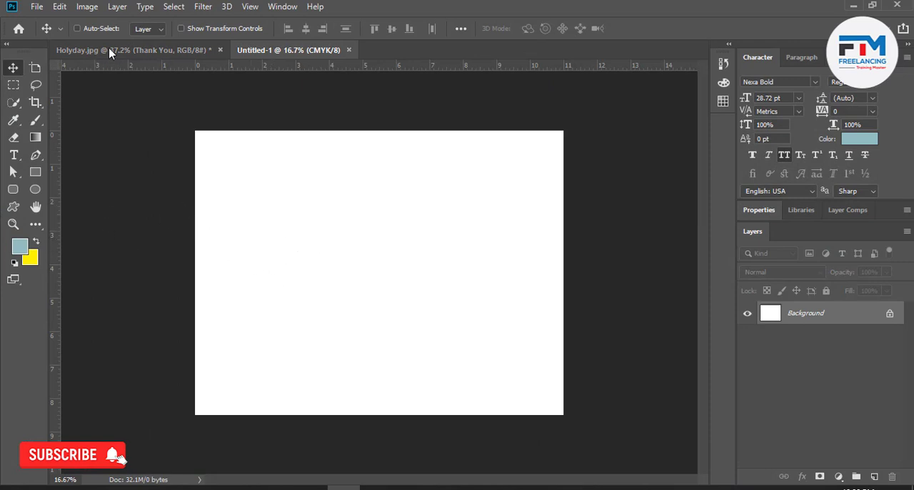
pyautogui.click(35, 6)
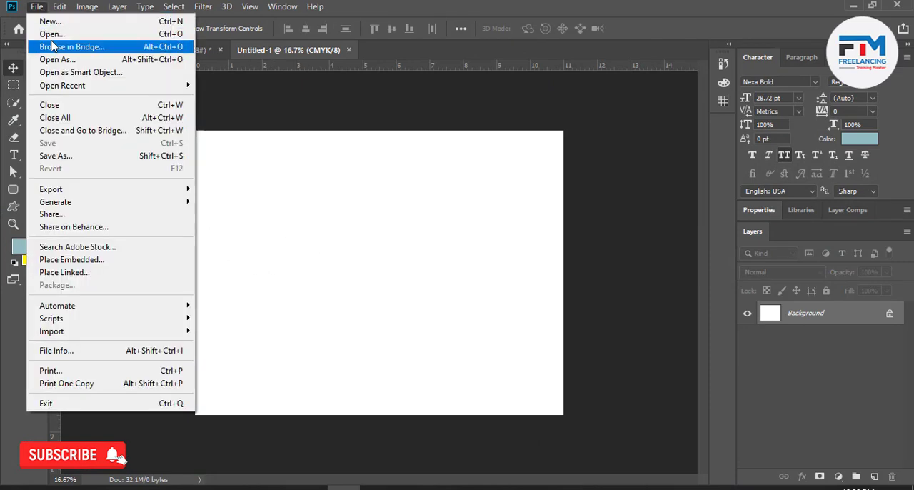
pyautogui.click(179, 488)
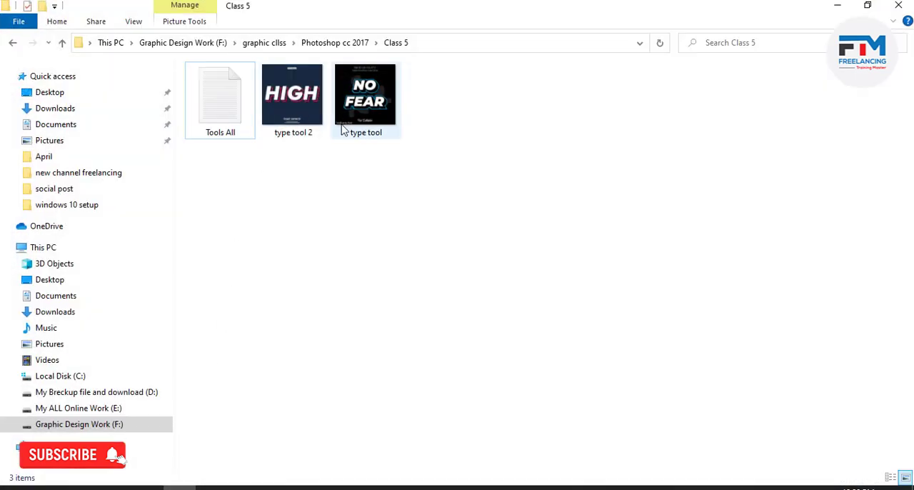
pyautogui.moveTo(306, 163); pyautogui.dragTo(434, 6)
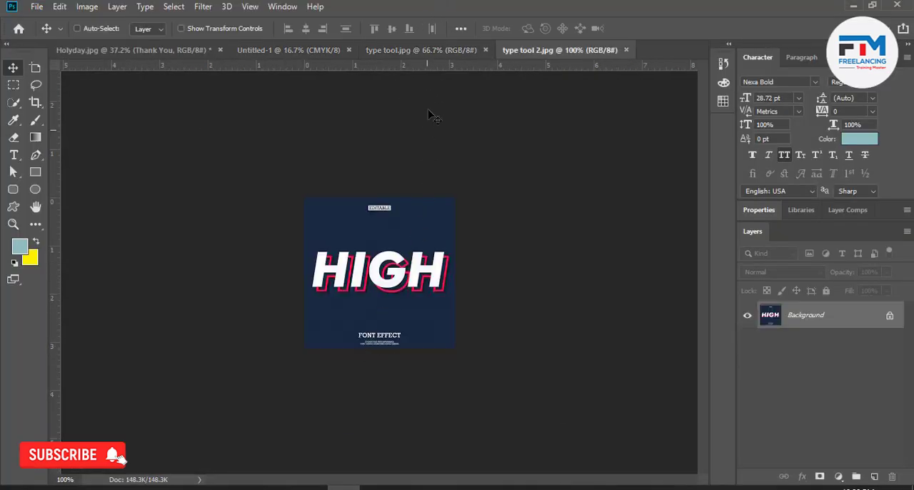
# Examine the lettering effects in type tool.jpg and type tool 2.jpg.
pyautogui.click(438, 50)
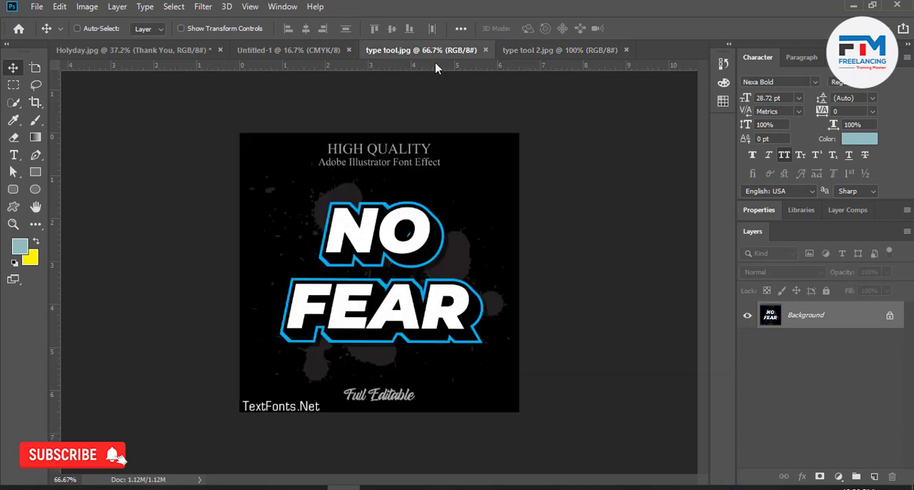
pyautogui.click(563, 50)
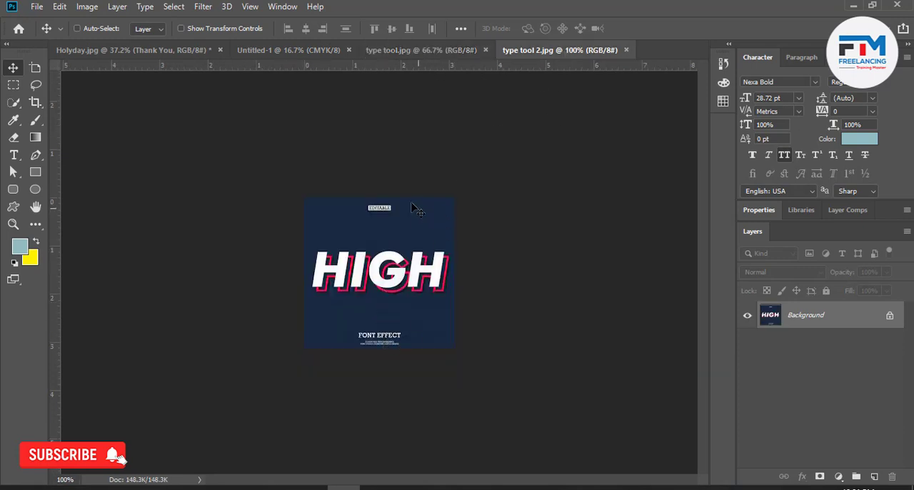
pyautogui.click(400, 50)
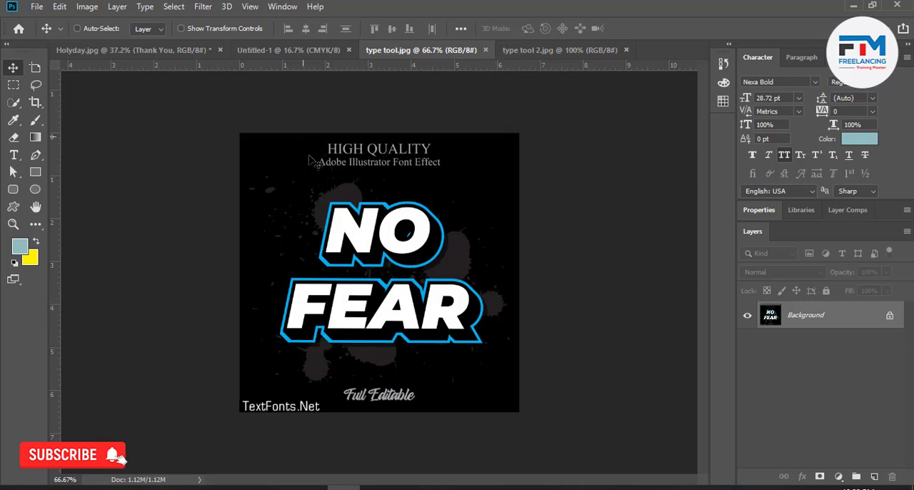
# Add a line of text with the designer's first name in capitals on the blank Untitled-1 canvas.
pyautogui.click(292, 50)
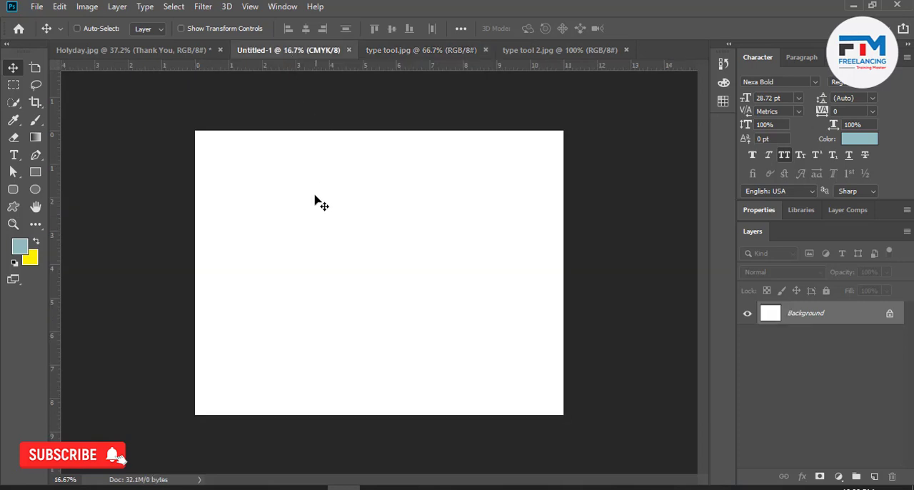
pyautogui.click(14, 155)
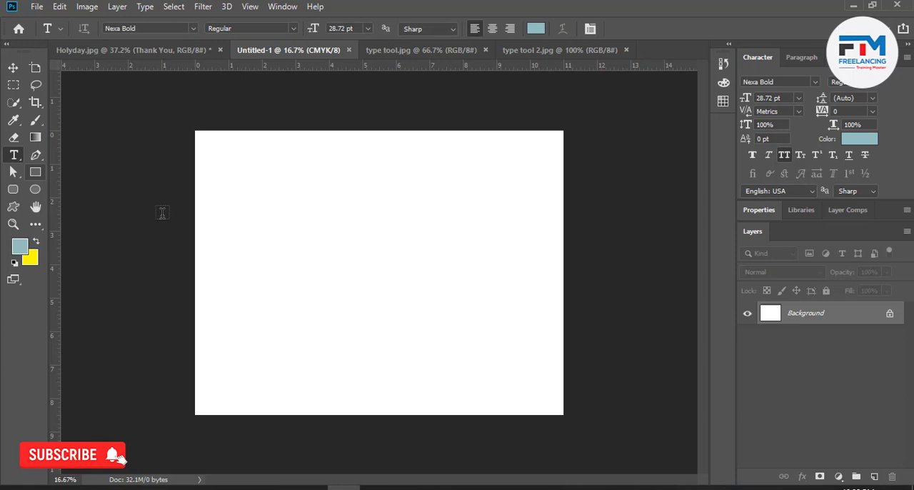
pyautogui.click(286, 260)
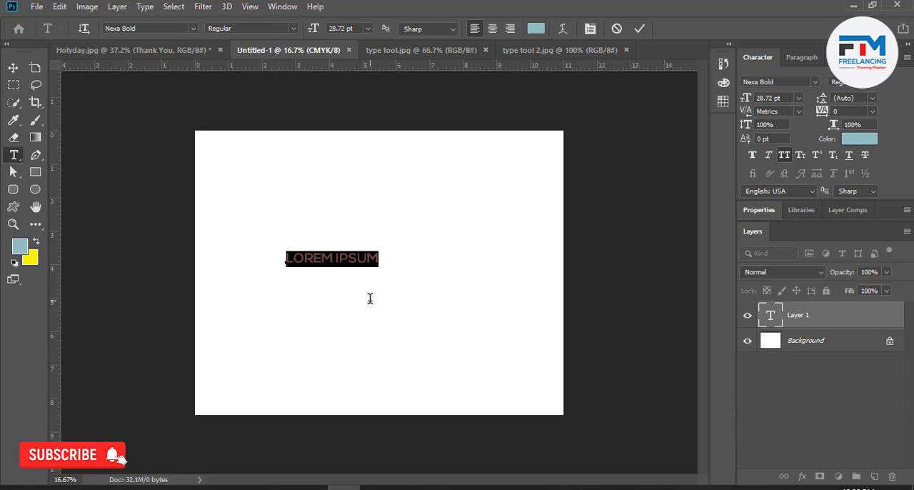
pyautogui.write('M')
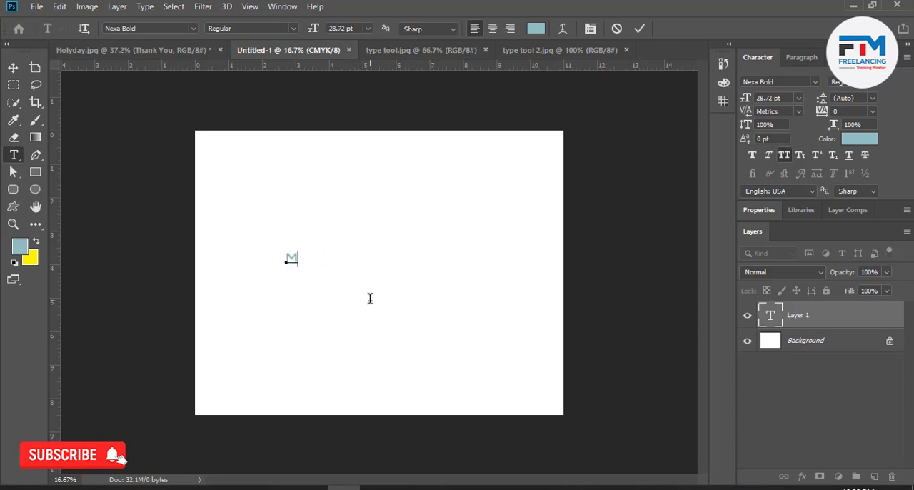
pyautogui.write('AMUN')
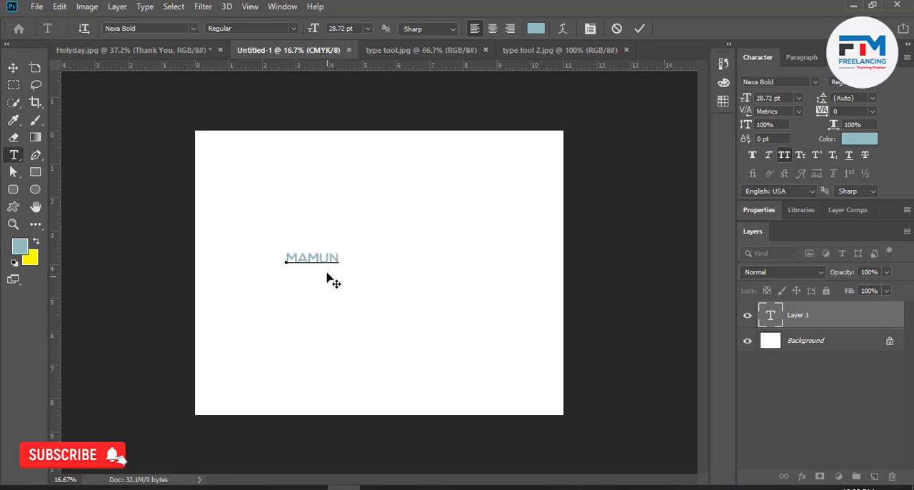
# Enlarge the name text to about 143 pt and place it near the centre of the canvas.
pyautogui.press('ctrl')
pyautogui.moveTo(337, 270); pyautogui.dragTo(477, 319)
pyautogui.moveTo(331, 316); pyautogui.dragTo(403, 339)
pyautogui.press('ctrl')
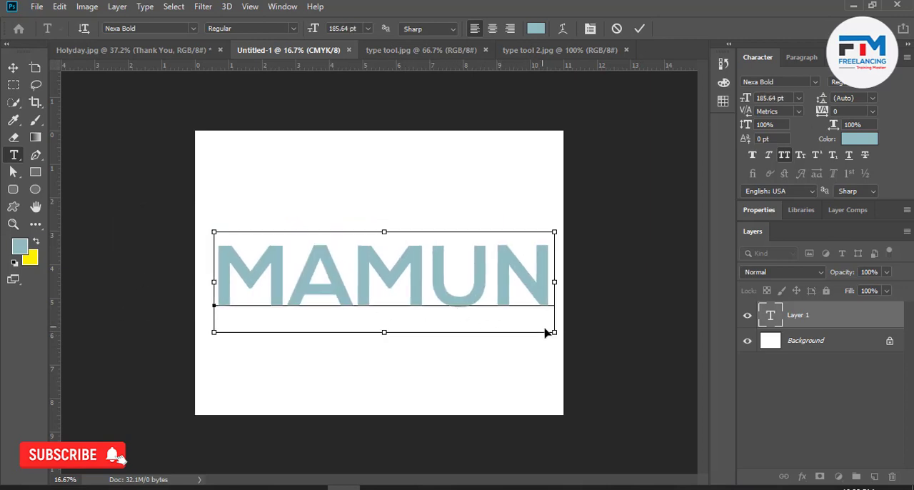
pyautogui.moveTo(550, 332); pyautogui.dragTo(507, 326)
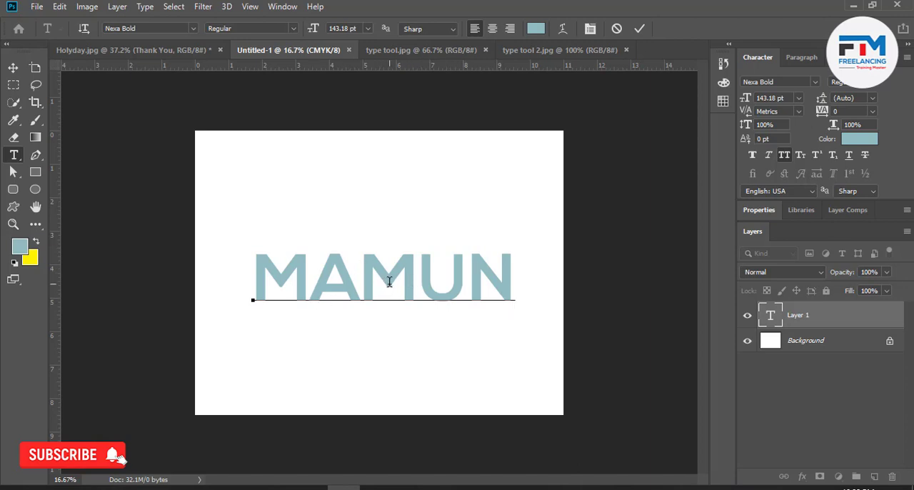
# Commit the name text and compare it with the NO FEAR and HIGH reference images.
pyautogui.click(447, 51)
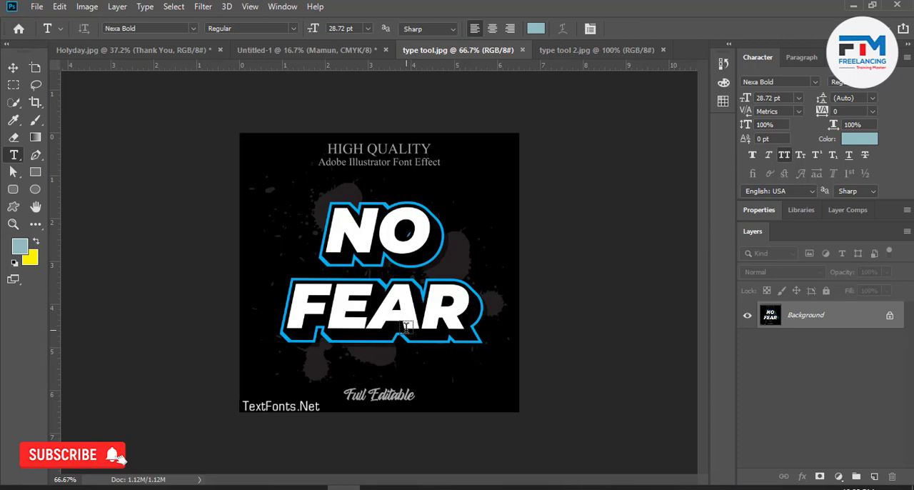
pyautogui.click(336, 50)
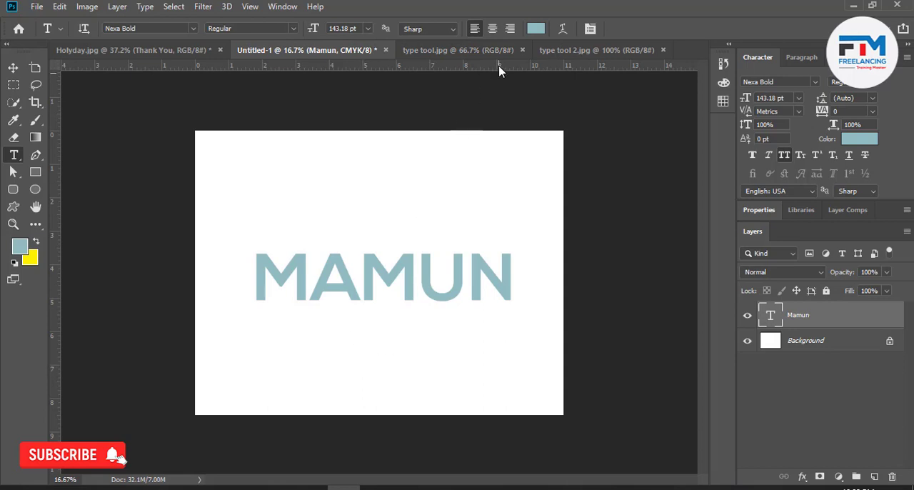
pyautogui.click(493, 56)
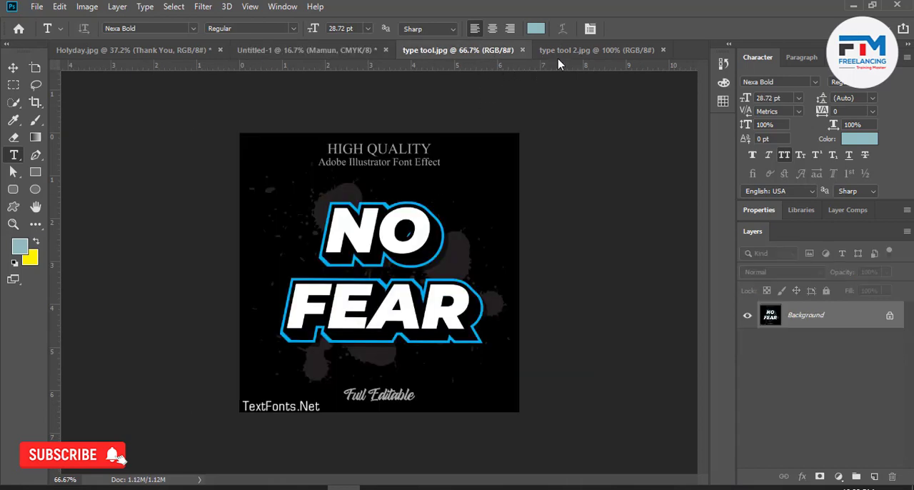
pyautogui.click(564, 52)
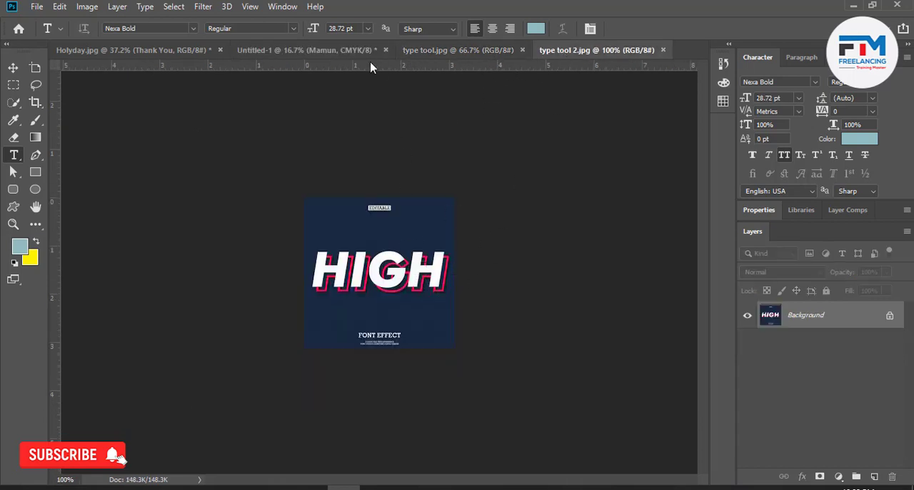
# Recolour the name text in Untitled-1 to blue #0070d9.
pyautogui.click(353, 55)
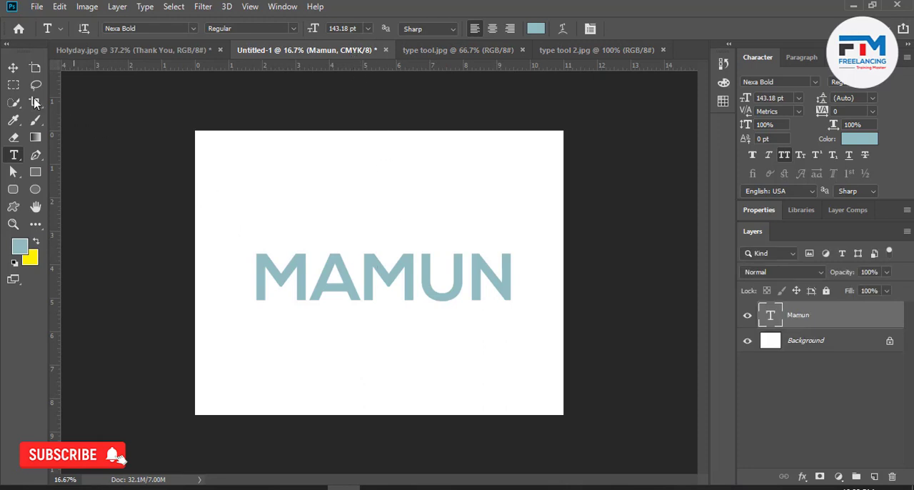
pyautogui.click(13, 67)
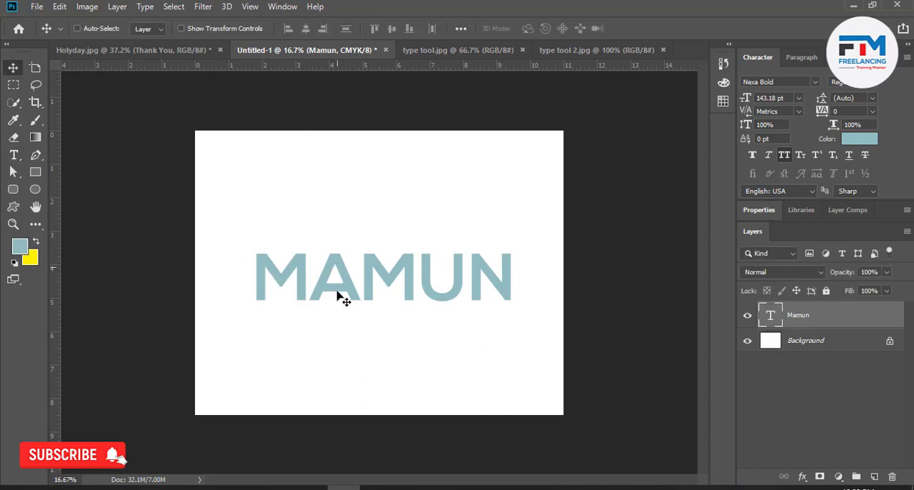
pyautogui.doubleClick(367, 302)
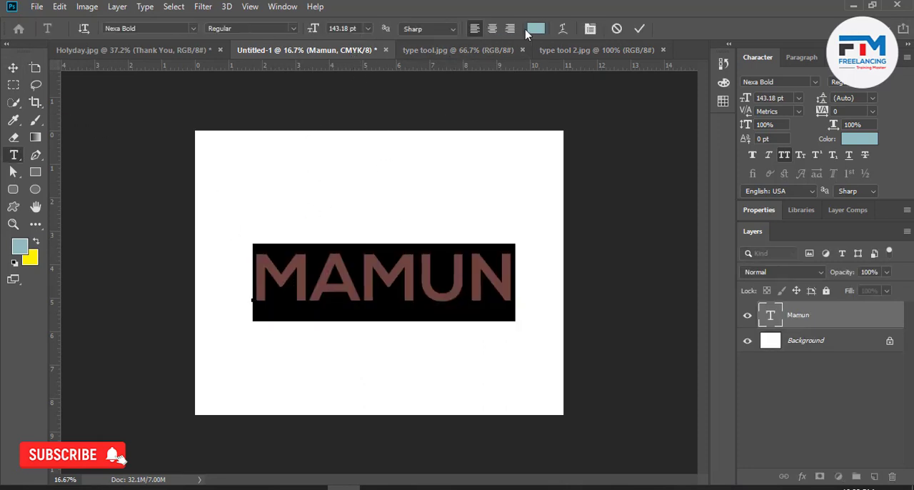
pyautogui.click(535, 28)
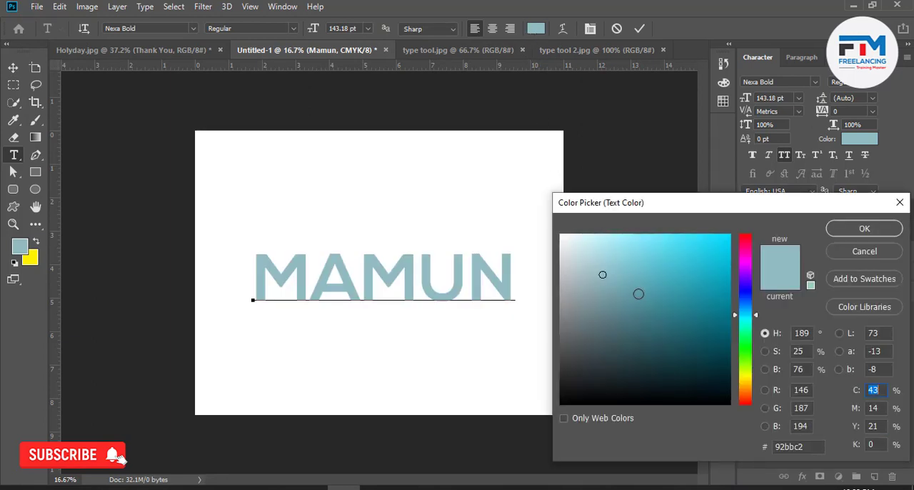
pyautogui.moveTo(603, 274)
pyautogui.mouseDown()
pyautogui.moveTo(712, 355)
pyautogui.moveTo(733, 391)
pyautogui.moveTo(731, 286)
pyautogui.mouseUp()
pyautogui.moveTo(748, 315); pyautogui.dragTo(748, 304)
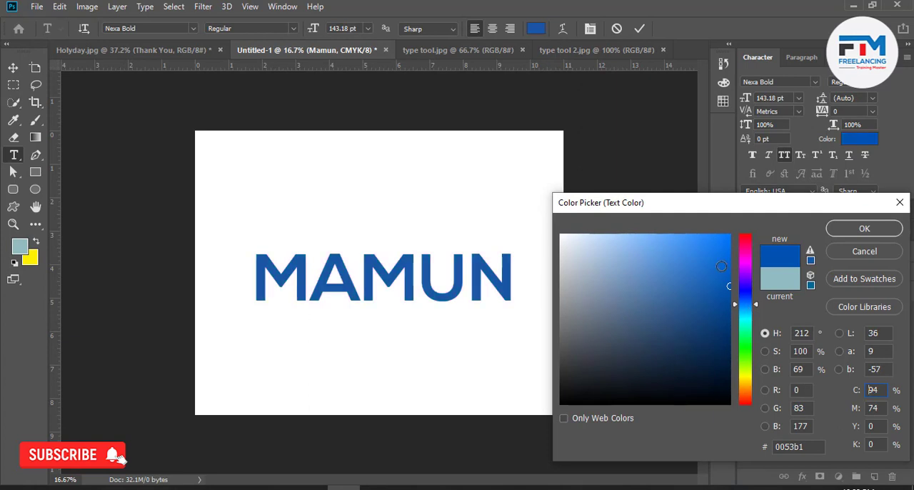
pyautogui.moveTo(722, 267)
pyautogui.mouseDown()
pyautogui.moveTo(705, 259)
pyautogui.moveTo(729, 259)
pyautogui.mouseUp()
pyautogui.click(748, 296)
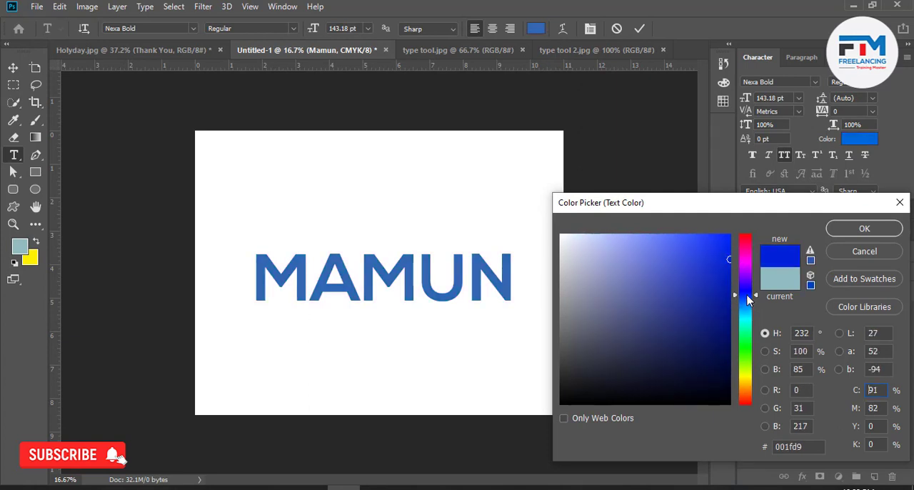
pyautogui.click(748, 302)
pyautogui.click(748, 306)
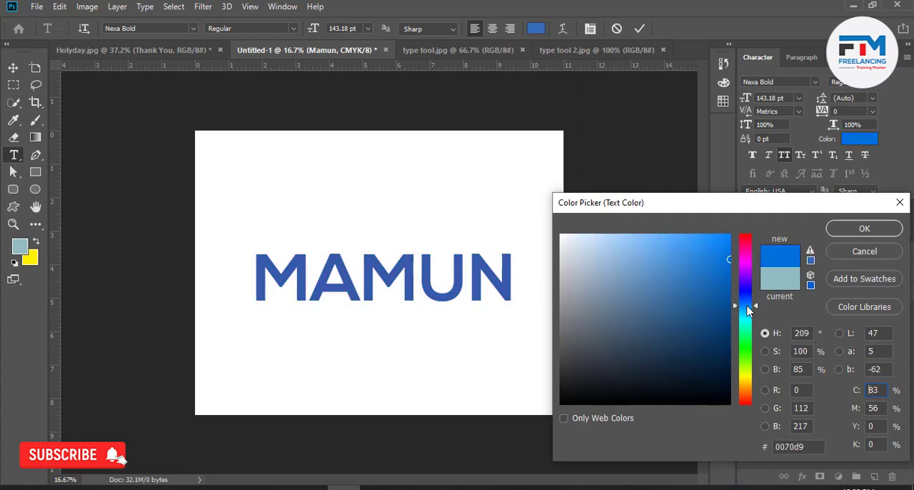
pyautogui.click(835, 232)
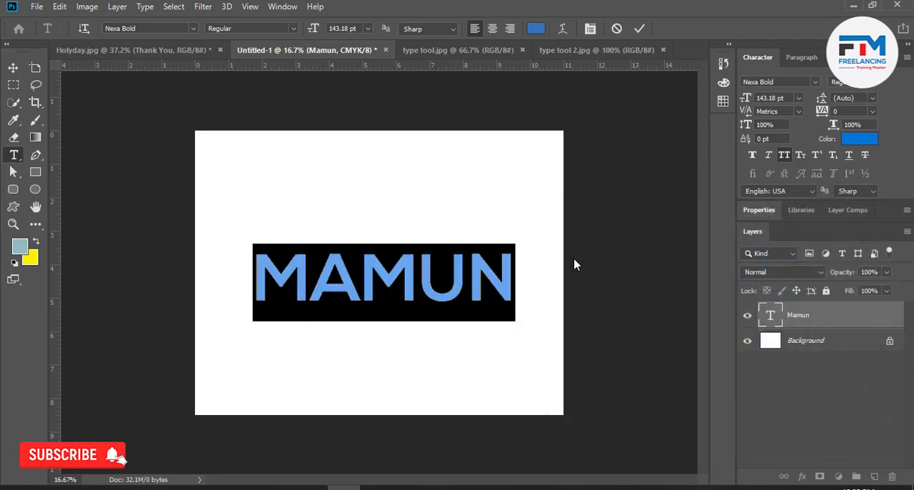
pyautogui.click(208, 7)
pyautogui.click(207, 7)
pyautogui.click(166, 7)
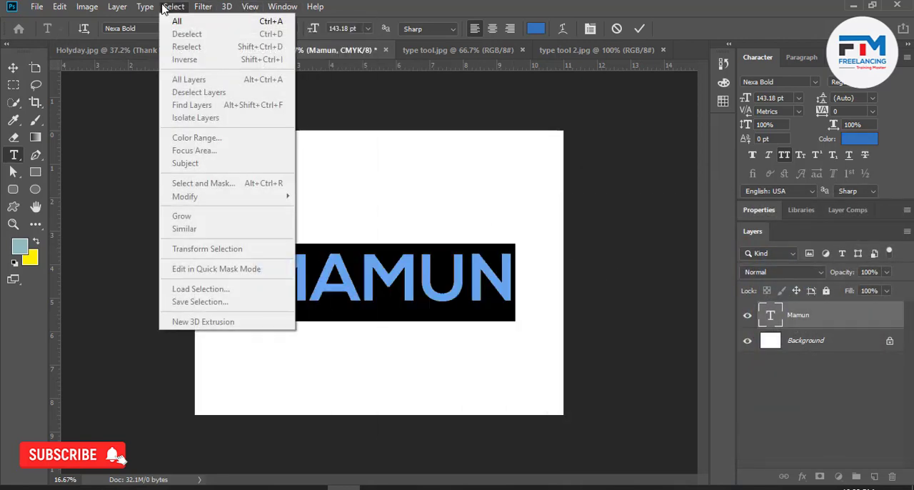
# Start Warp Text on the name and try the horizontal Arc style with the bend set to 0%.
pyautogui.click(564, 29)
pyautogui.click(564, 30)
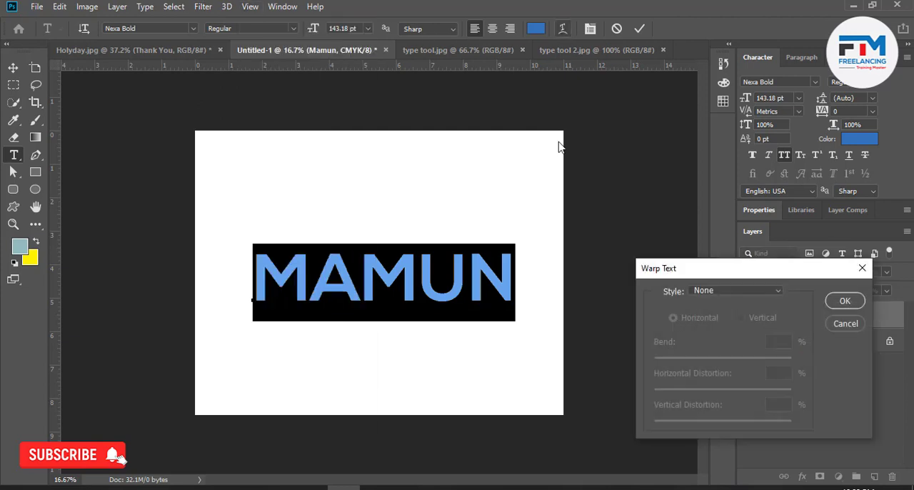
pyautogui.click(721, 293)
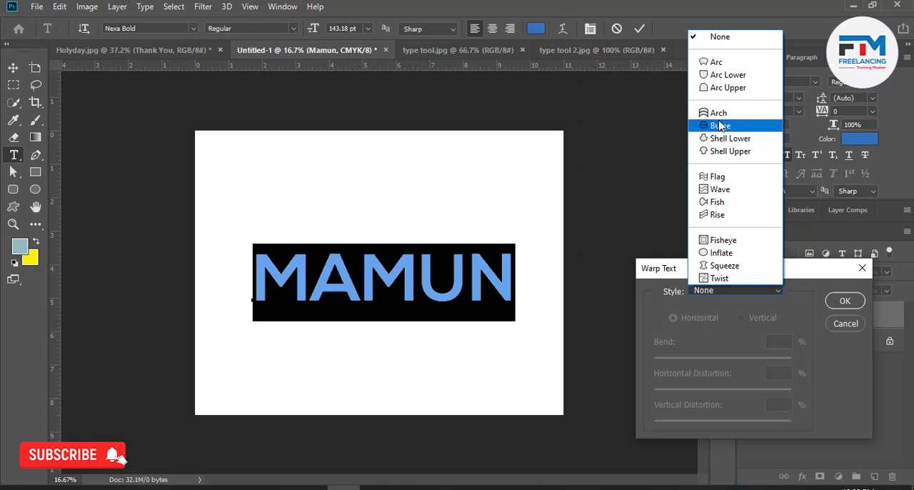
pyautogui.click(712, 64)
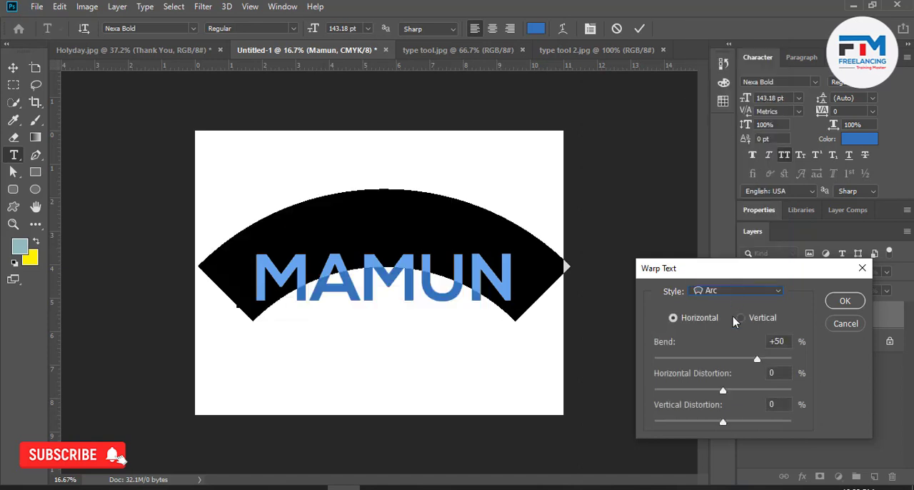
pyautogui.moveTo(756, 360); pyautogui.dragTo(723, 359)
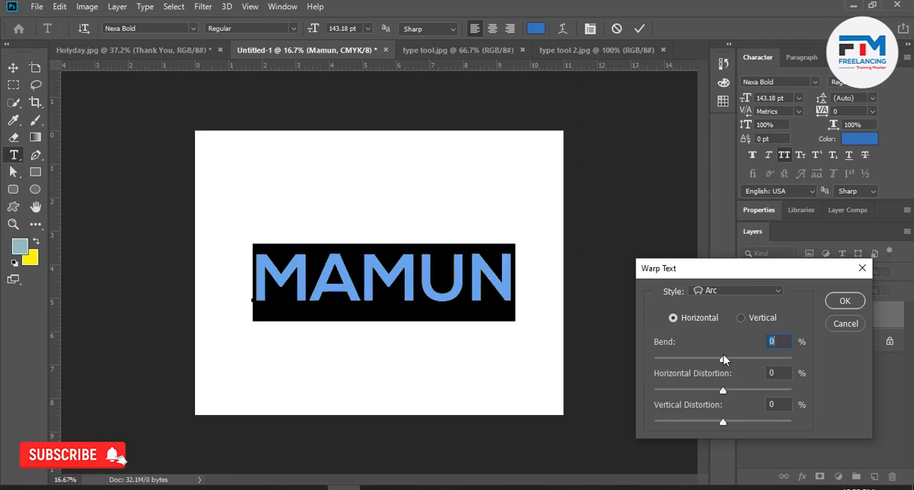
# Change the name's warp style to Squeeze with a bend of +13%.
pyautogui.click(730, 291)
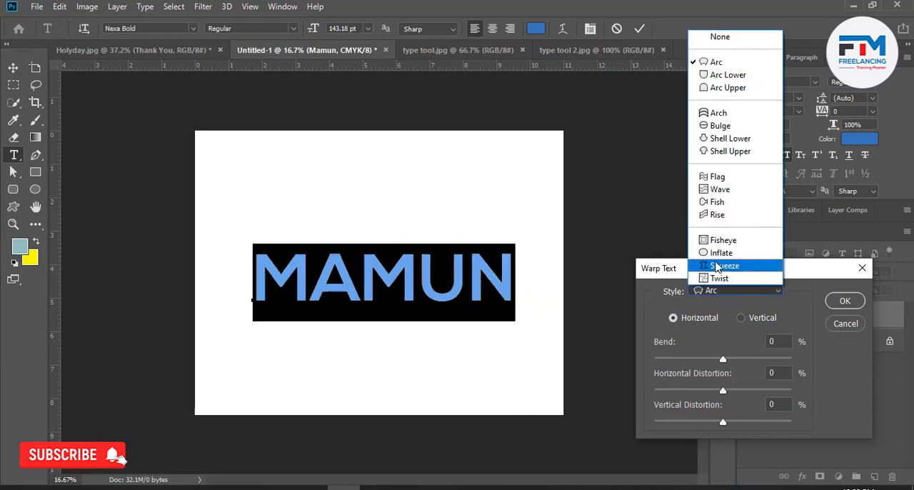
pyautogui.click(720, 266)
pyautogui.moveTo(723, 358); pyautogui.dragTo(732, 359)
# Change the name's warp style to Wave with a bend of +35%, apply it and commit the text.
pyautogui.click(733, 292)
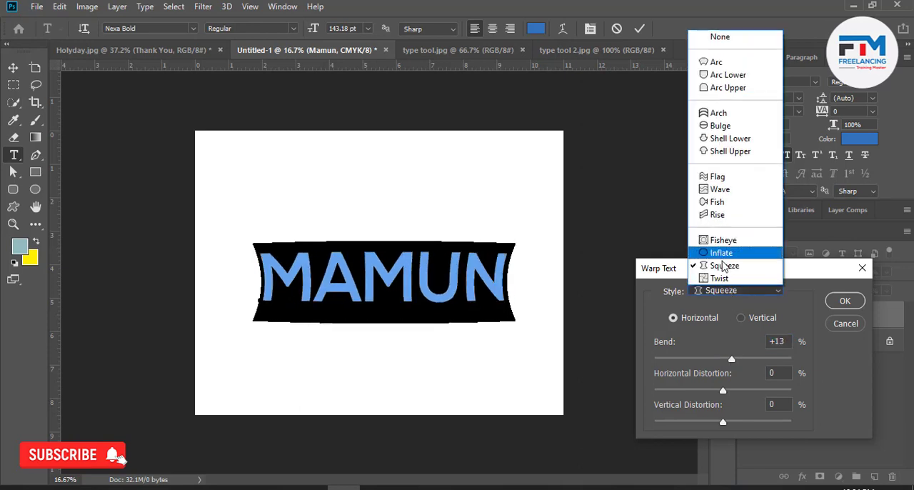
pyautogui.click(713, 202)
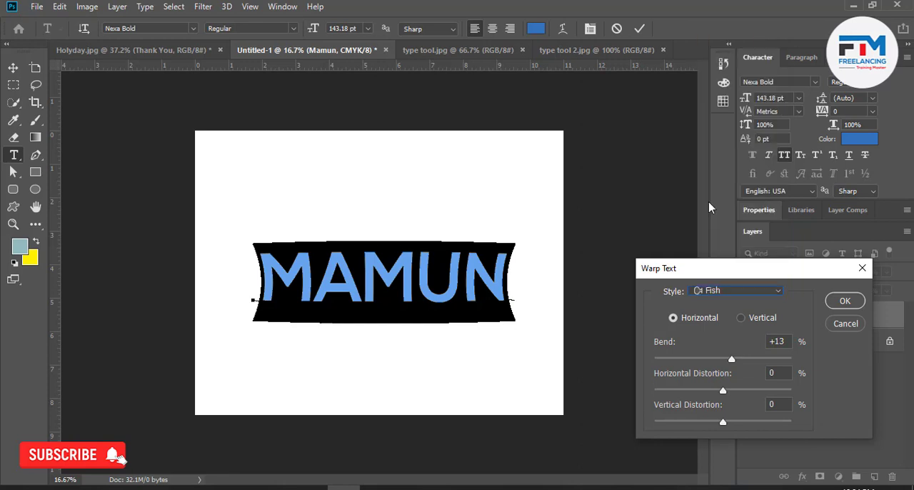
pyautogui.click(718, 292)
pyautogui.click(716, 189)
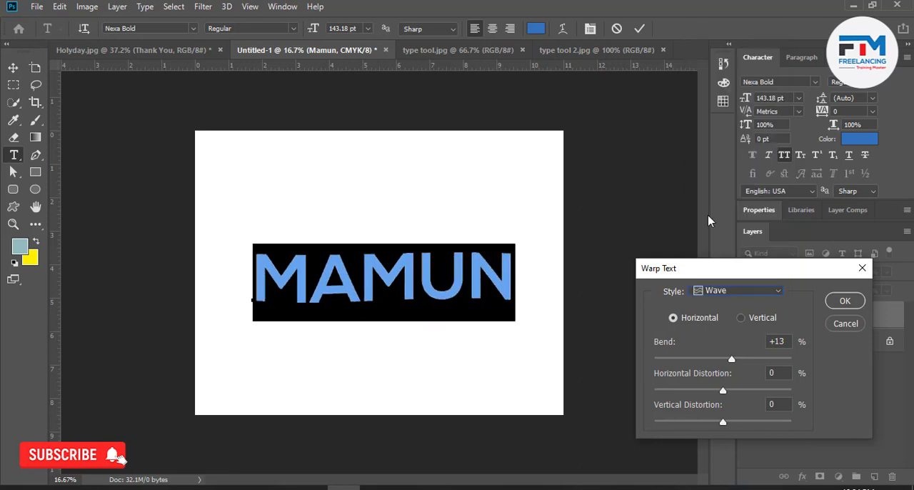
pyautogui.moveTo(732, 359); pyautogui.dragTo(747, 360)
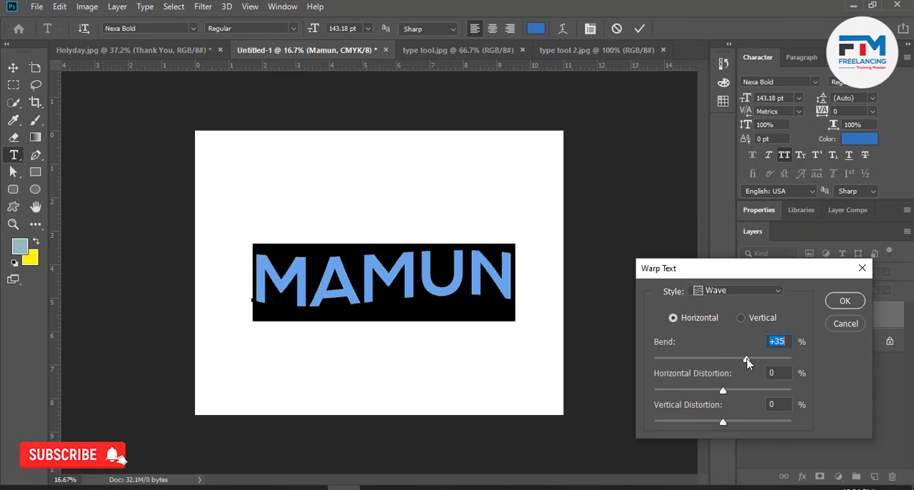
pyautogui.click(843, 302)
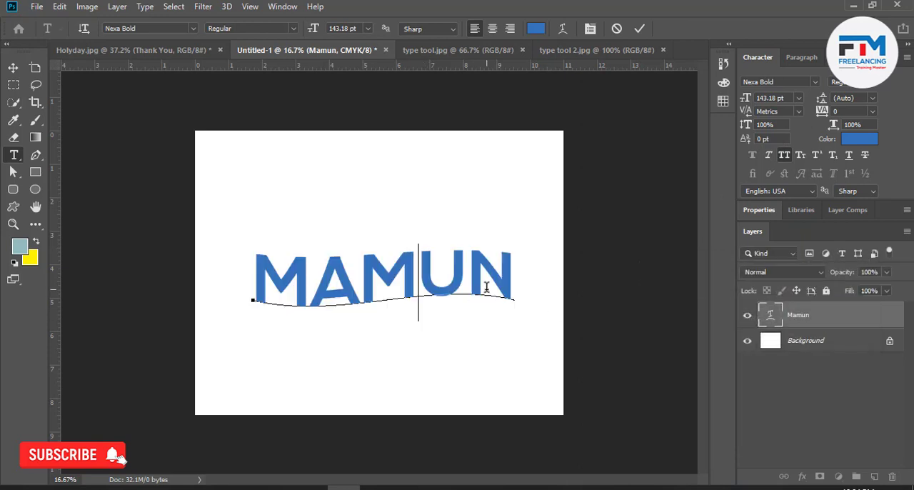
pyautogui.click(13, 67)
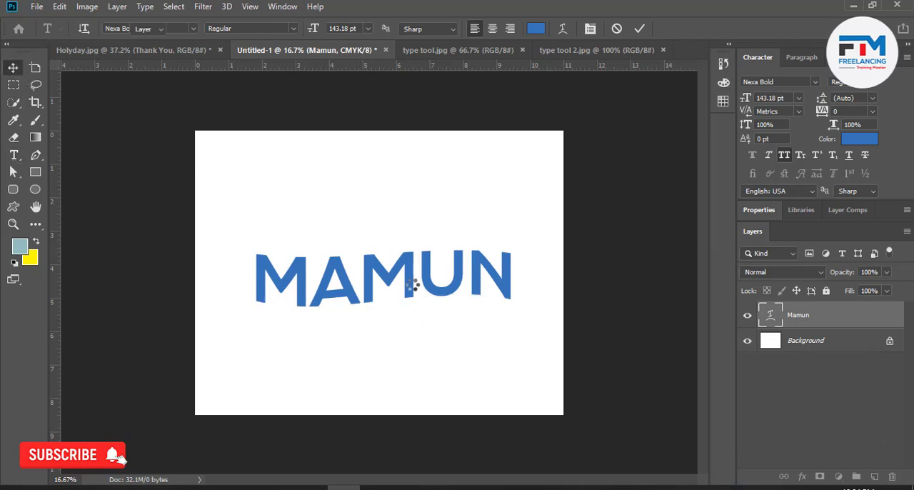
pyautogui.doubleClick(844, 323)
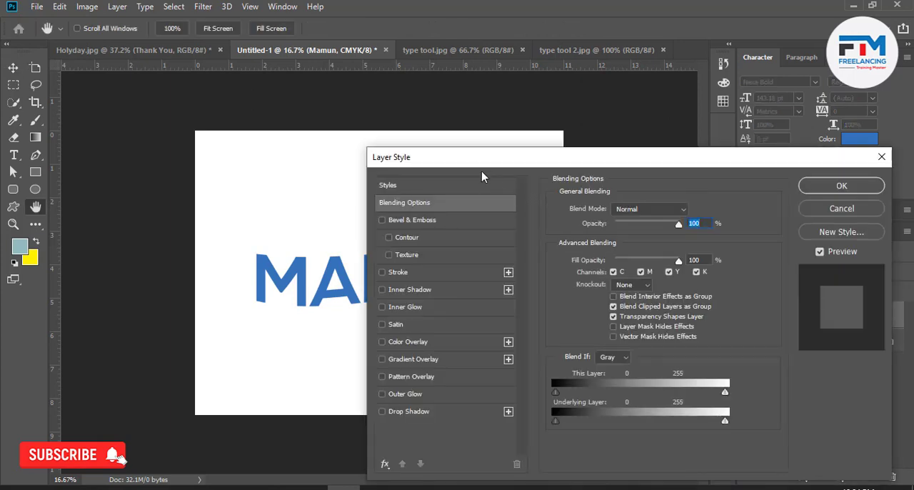
pyautogui.moveTo(474, 164); pyautogui.dragTo(568, 74)
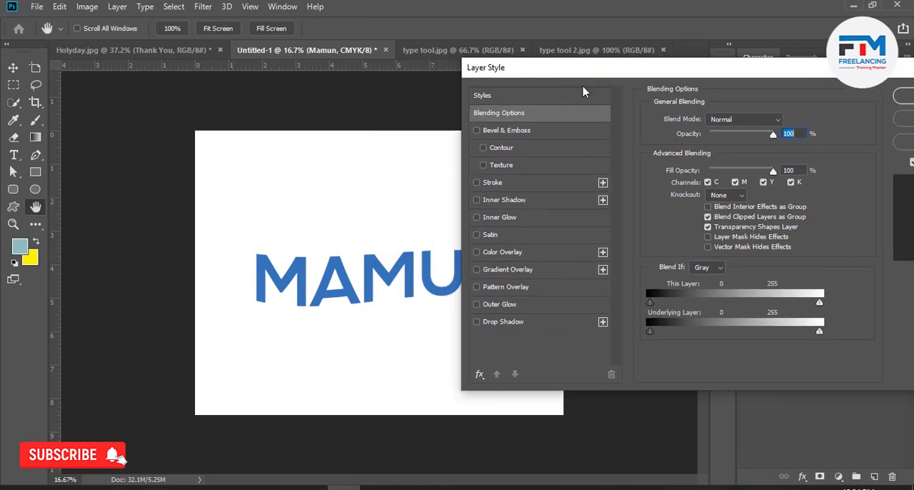
pyautogui.moveTo(506, 73); pyautogui.dragTo(572, 78)
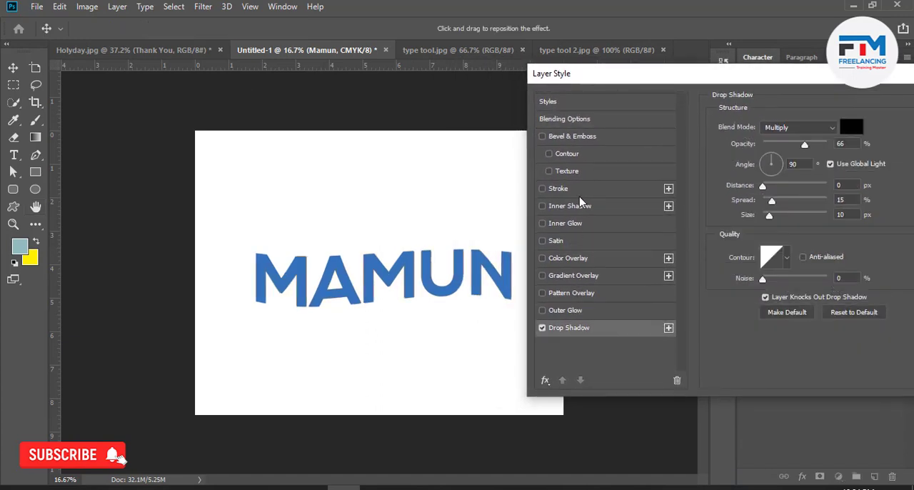
pyautogui.moveTo(768, 80); pyautogui.dragTo(672, 82)
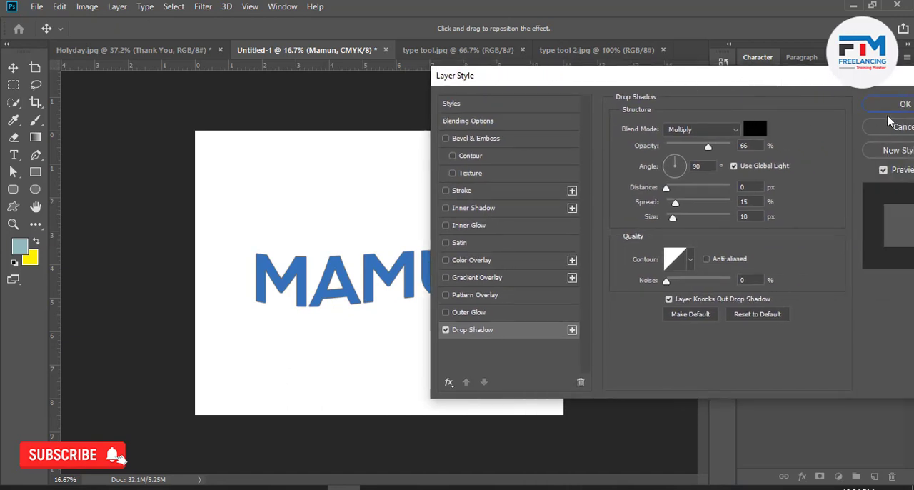
pyautogui.click(888, 127)
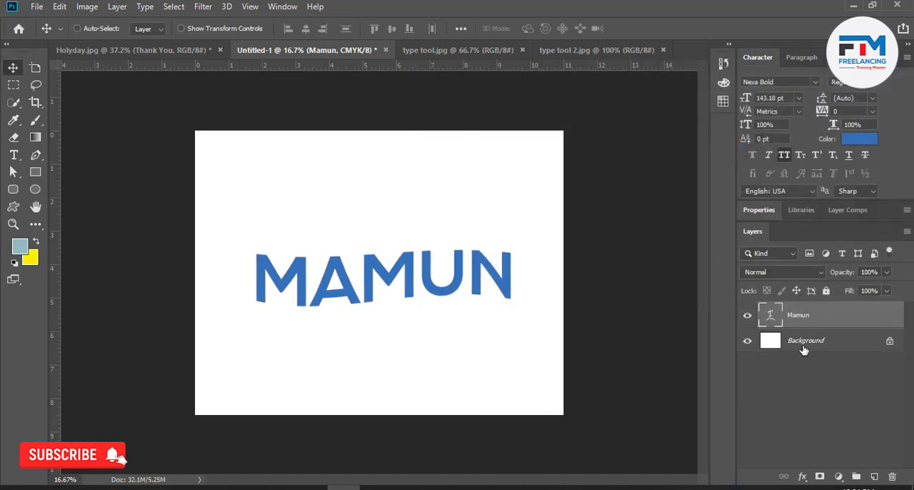
# Duplicate the warped name layer, hide the duplicate and select the original.
pyautogui.moveTo(824, 317); pyautogui.dragTo(874, 476)
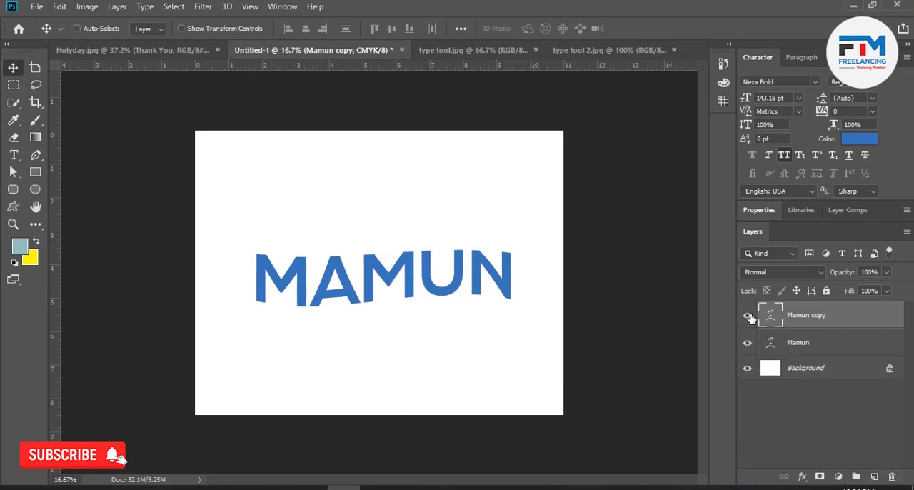
pyautogui.click(748, 318)
pyautogui.click(861, 353)
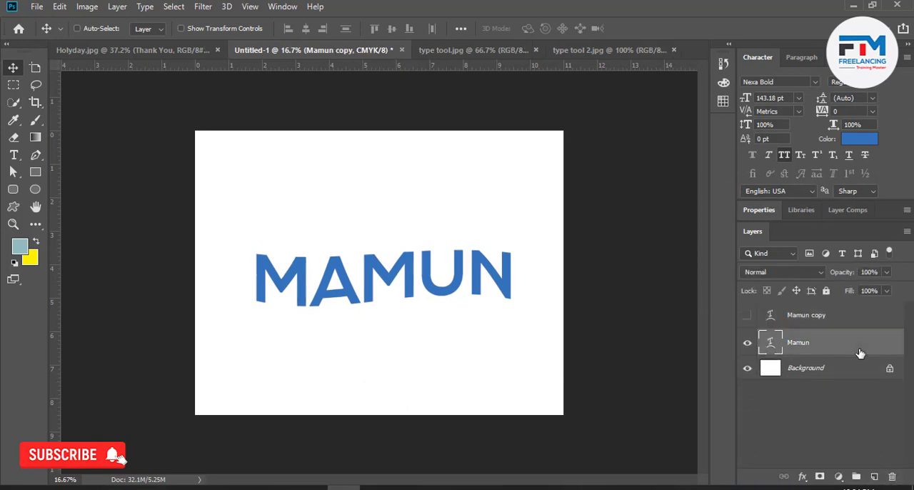
# Add a drop shadow to the original name layer with 9 px distance, 34% spread and 100% opacity.
pyautogui.doubleClick(859, 353)
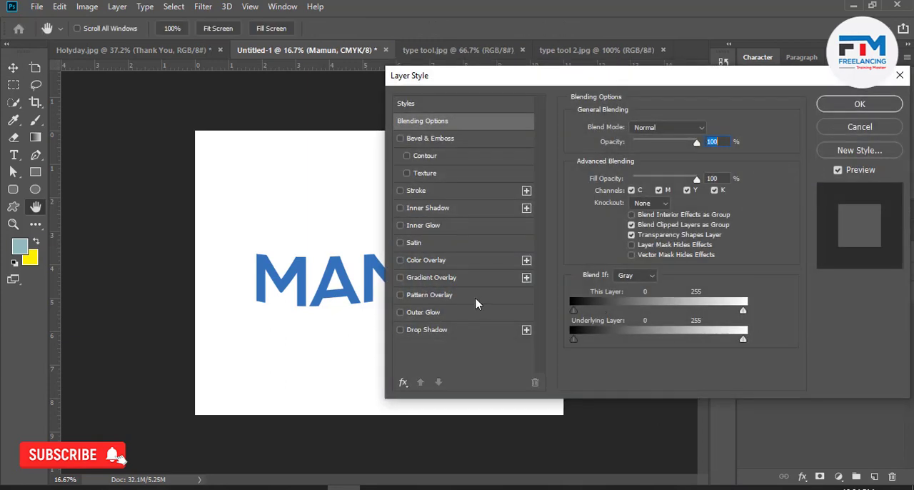
pyautogui.click(439, 331)
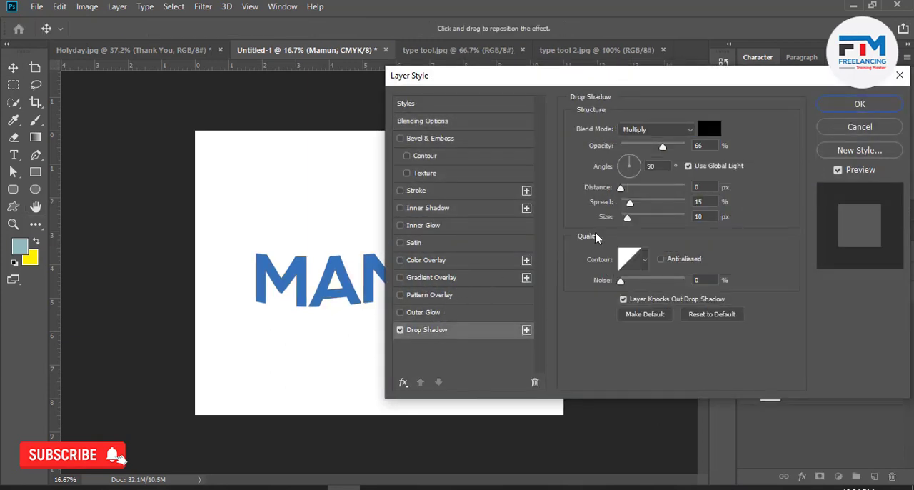
pyautogui.moveTo(623, 191); pyautogui.dragTo(626, 190)
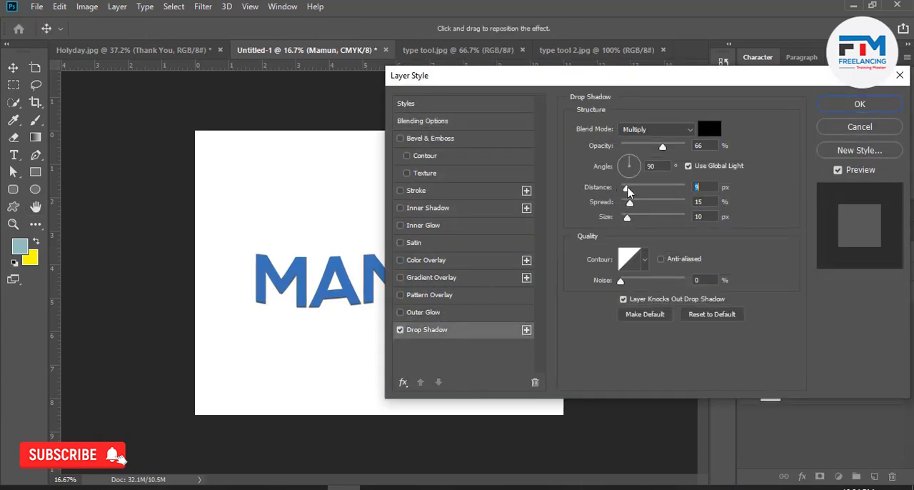
pyautogui.moveTo(540, 89); pyautogui.dragTo(671, 108)
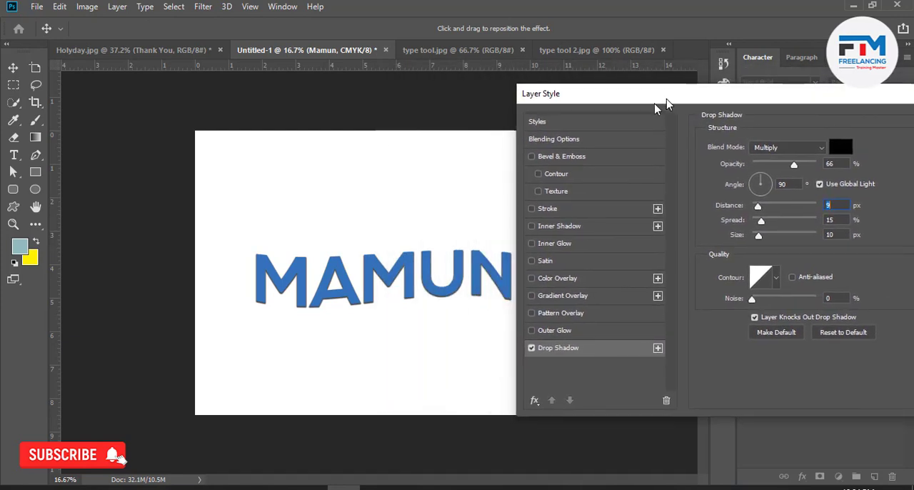
pyautogui.moveTo(761, 221)
pyautogui.mouseDown()
pyautogui.moveTo(800, 222)
pyautogui.moveTo(777, 226)
pyautogui.mouseUp()
pyautogui.moveTo(794, 165); pyautogui.dragTo(818, 165)
# Set the drop shadow's blend mode to Normal and its size to 29 px.
pyautogui.click(786, 147)
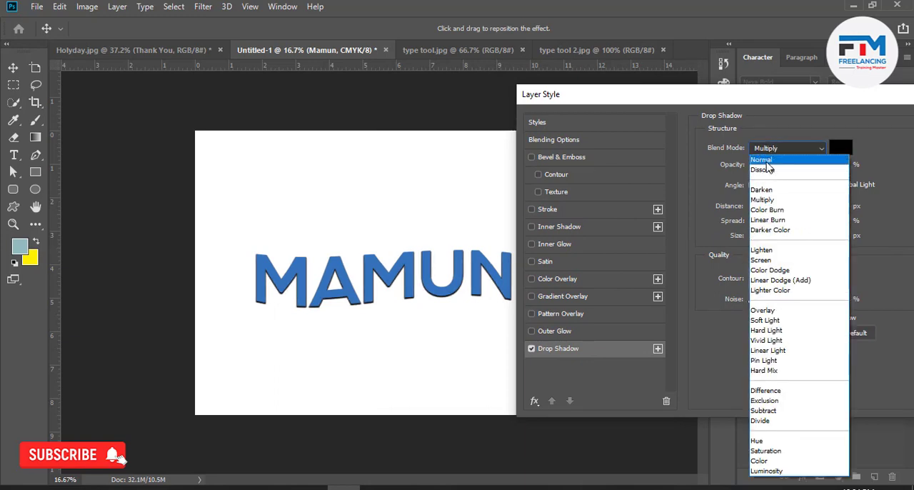
pyautogui.click(768, 153)
pyautogui.moveTo(762, 239)
pyautogui.mouseDown()
pyautogui.moveTo(774, 238)
pyautogui.moveTo(764, 238)
pyautogui.mouseUp()
# Offset the drop shadow to a 137° angle and 48 px distance, set its spread to 55% and apply it.
pyautogui.moveTo(431, 271); pyautogui.dragTo(437, 276)
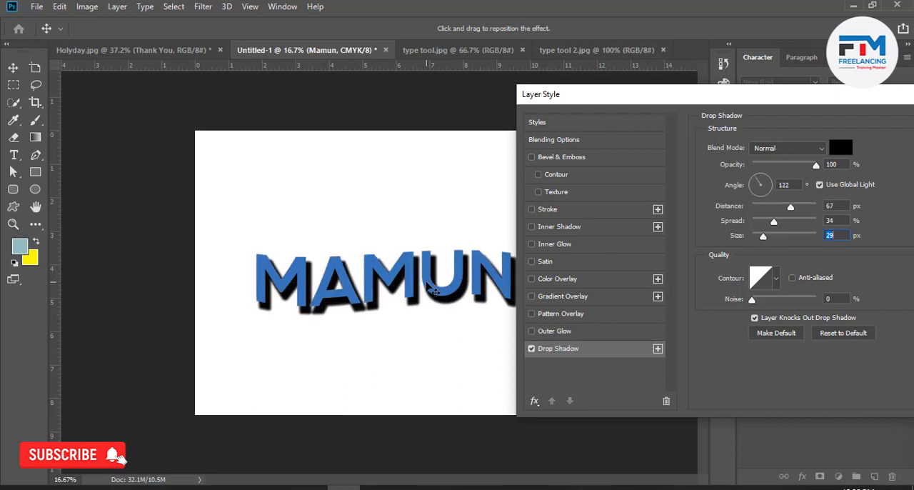
pyautogui.moveTo(428, 286); pyautogui.dragTo(427, 284)
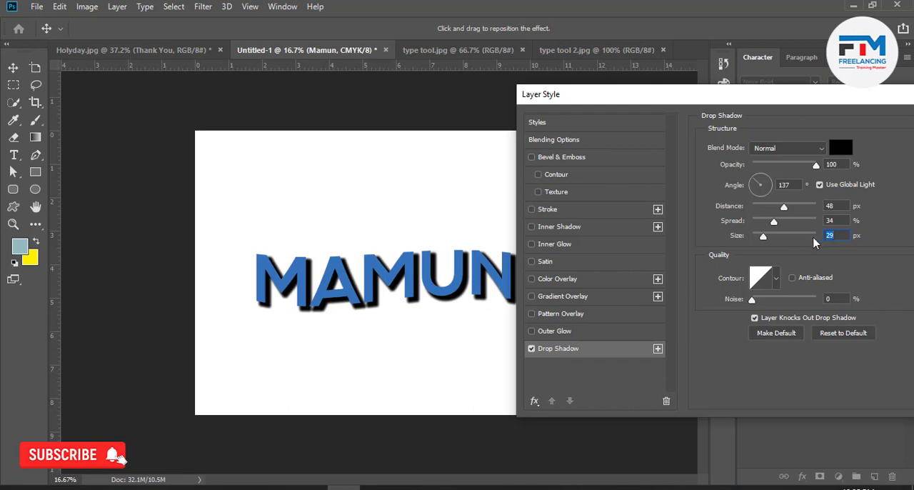
pyautogui.click(788, 221)
pyautogui.moveTo(762, 101); pyautogui.dragTo(623, 134)
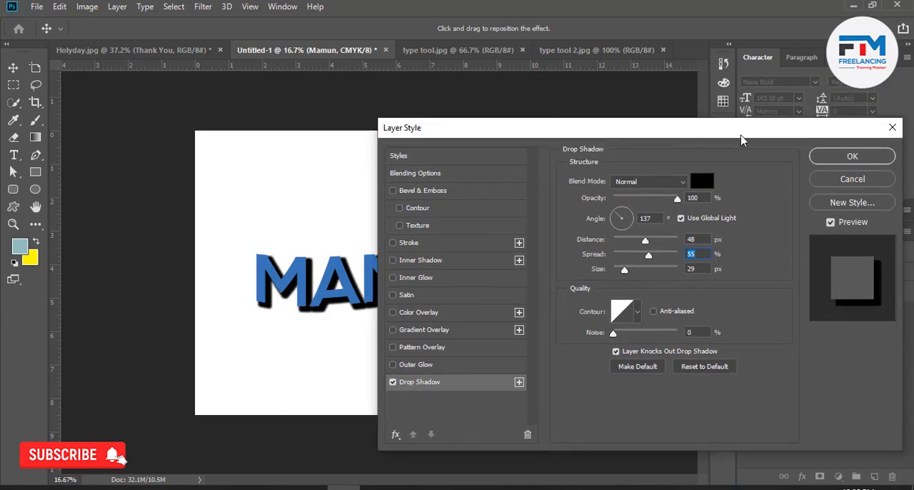
pyautogui.click(837, 159)
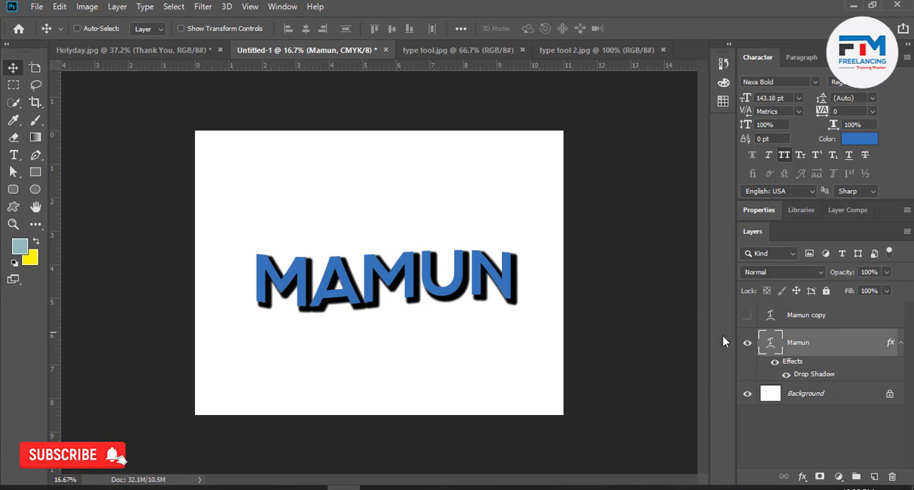
# Move the shadowed name higher on the canvas, and swap its visibility with the unshadowed duplicate.
pyautogui.moveTo(467, 321); pyautogui.dragTo(453, 245)
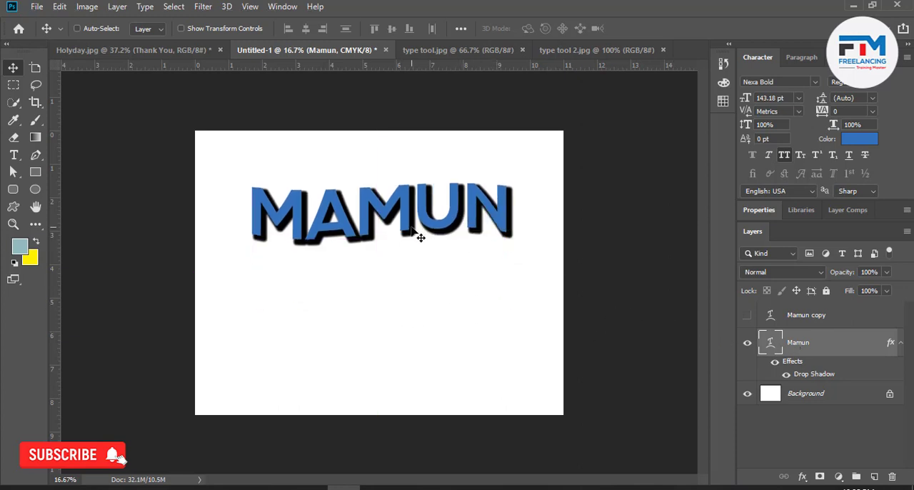
pyautogui.click(770, 327)
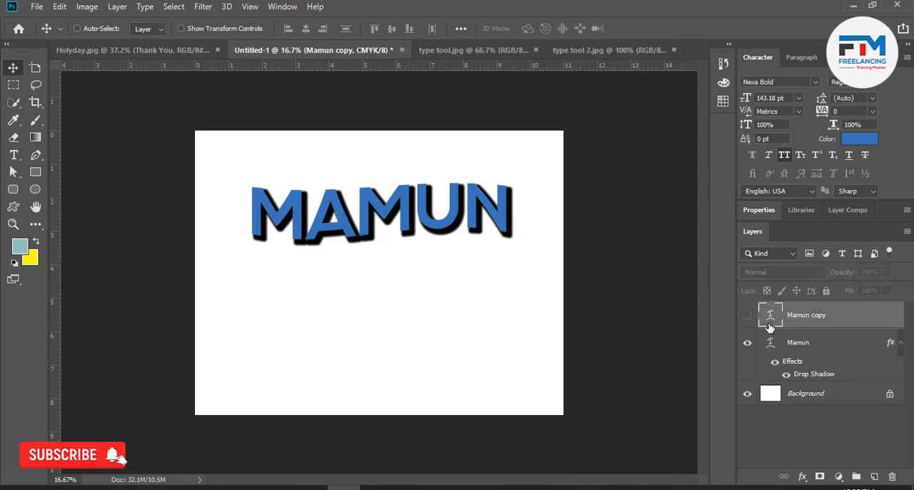
pyautogui.click(747, 315)
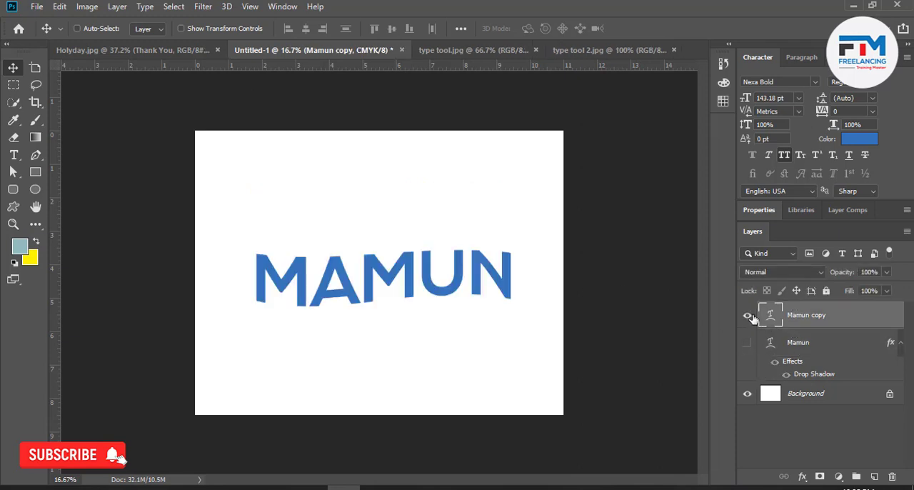
# Duplicate the visible name layer, hide the new duplicate and place it beneath the visible one in the layer order.
pyautogui.moveTo(886, 321); pyautogui.dragTo(874, 477)
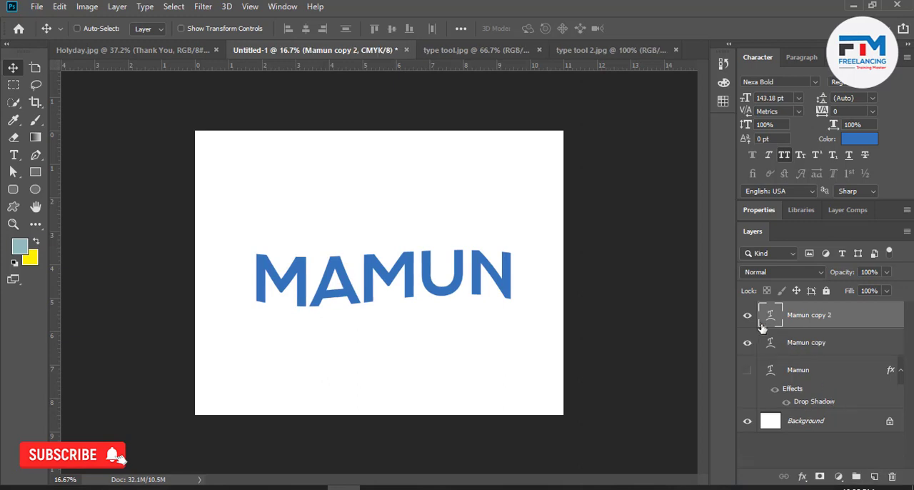
pyautogui.click(748, 315)
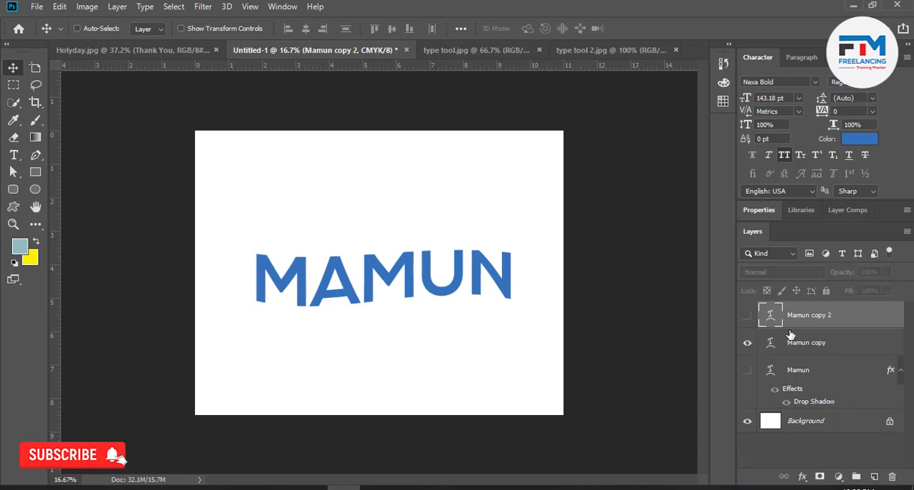
pyautogui.moveTo(789, 336); pyautogui.dragTo(792, 353)
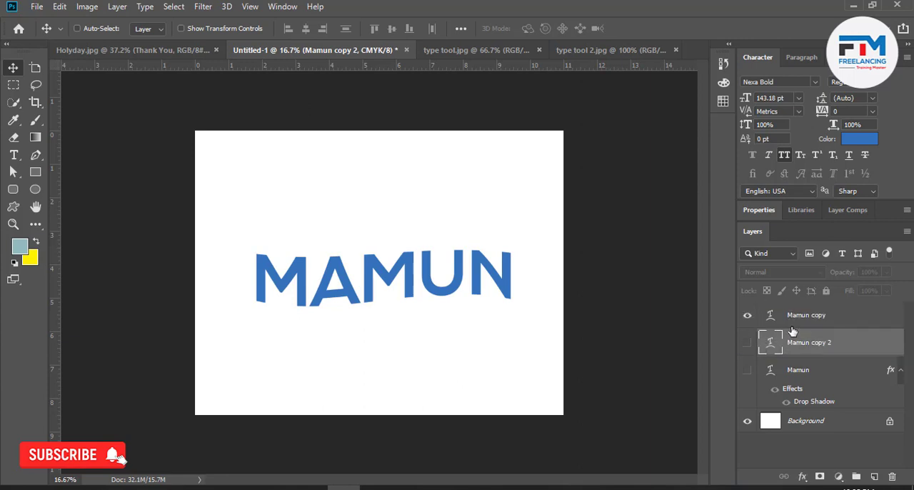
# Create another duplicate of the visible name on the canvas, offset slightly to its right.
pyautogui.click(790, 323)
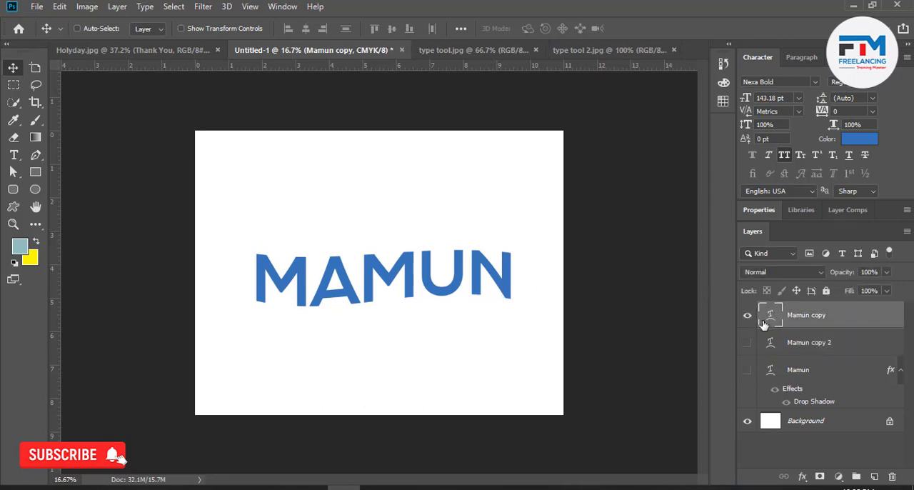
pyautogui.scroll(3, 353, 293)
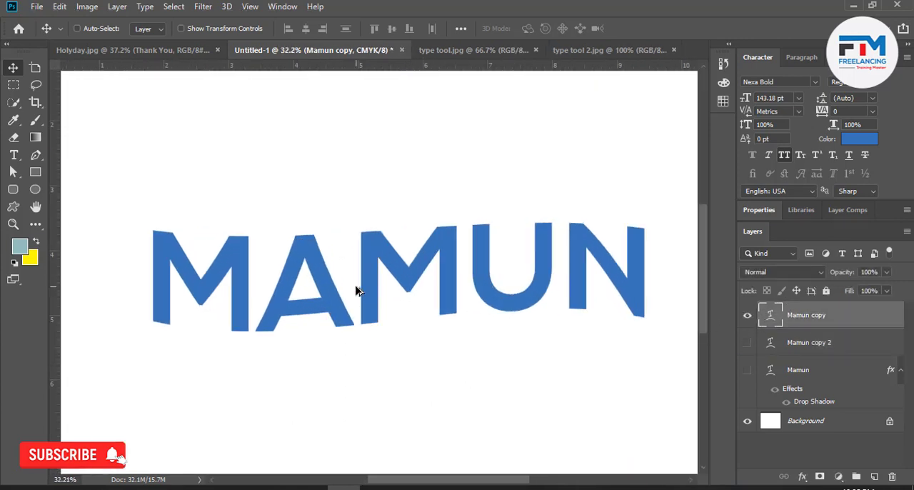
pyautogui.moveTo(336, 304); pyautogui.dragTo(343, 293)
# Recolour the offset duplicate black #000000 and place its layer beneath the visible blue name layer.
pyautogui.doubleClick(772, 318)
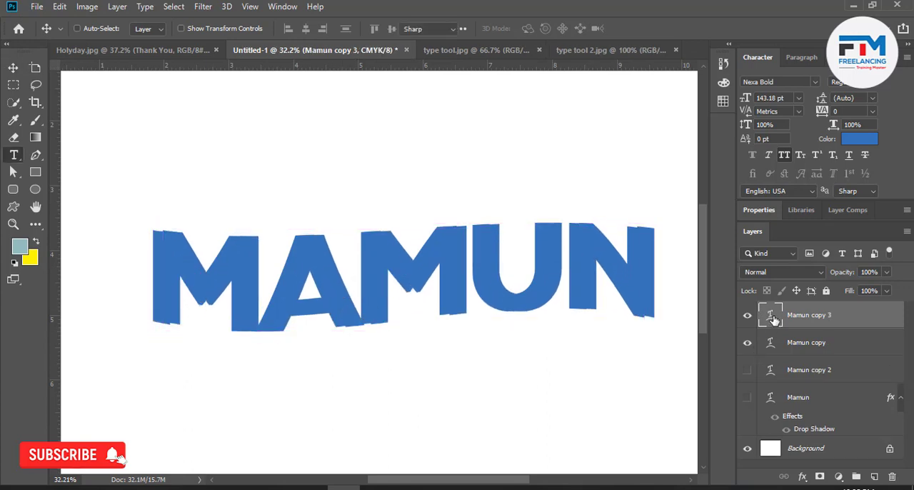
pyautogui.click(536, 29)
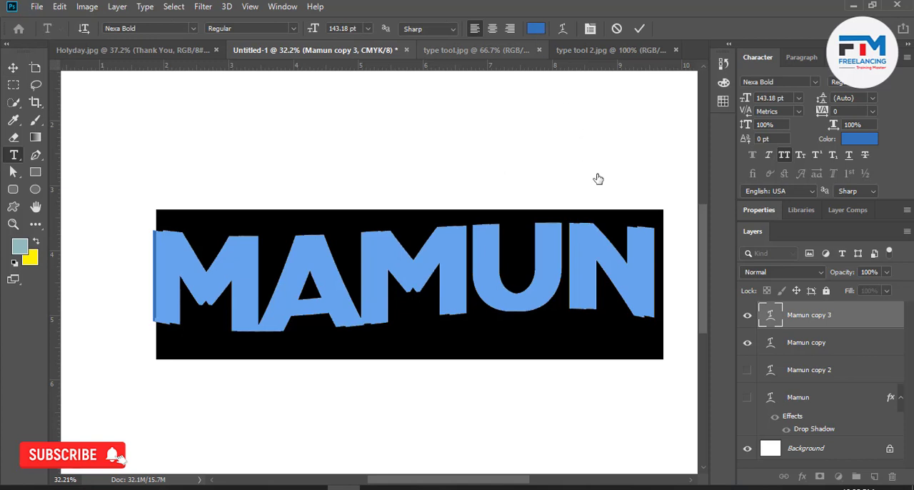
pyautogui.moveTo(629, 315); pyautogui.dragTo(557, 422)
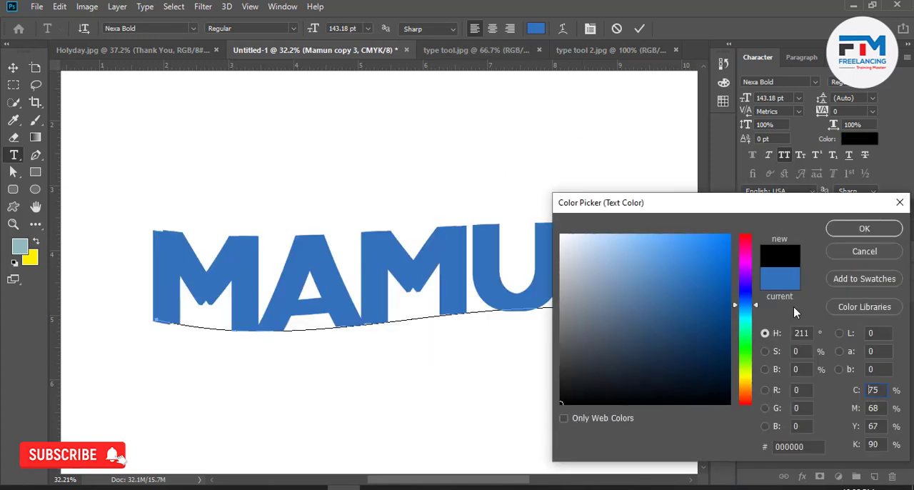
pyautogui.click(842, 232)
pyautogui.moveTo(797, 323); pyautogui.dragTo(794, 356)
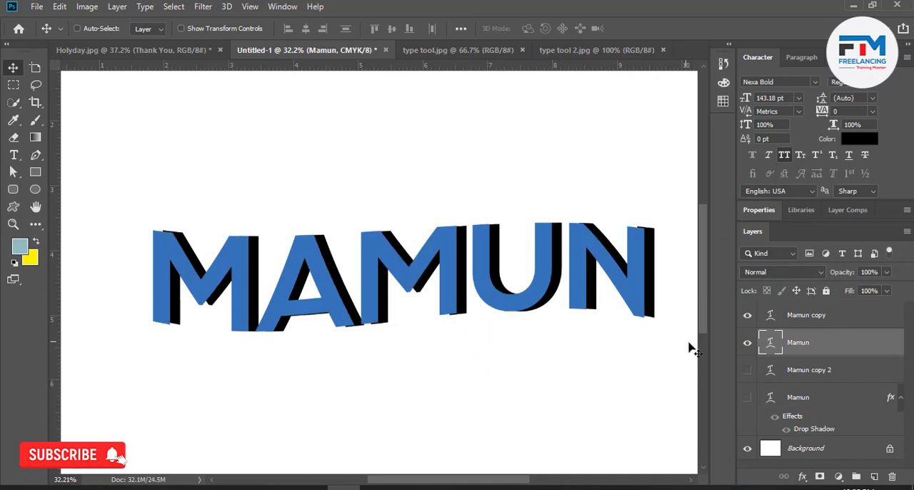
# Rasterize the black offset name's type layer and soften it with a Gaussian Blur of 7.8 pixels radius.
pyautogui.rightClick(843, 348)
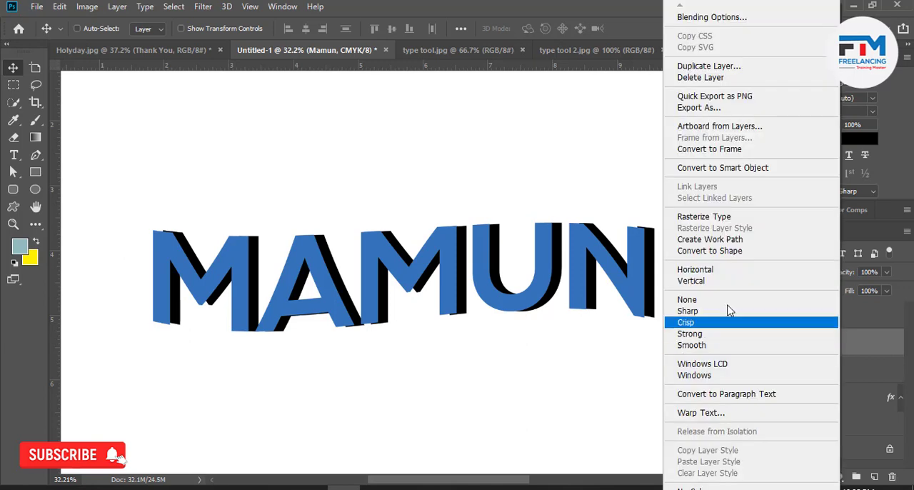
pyautogui.click(719, 218)
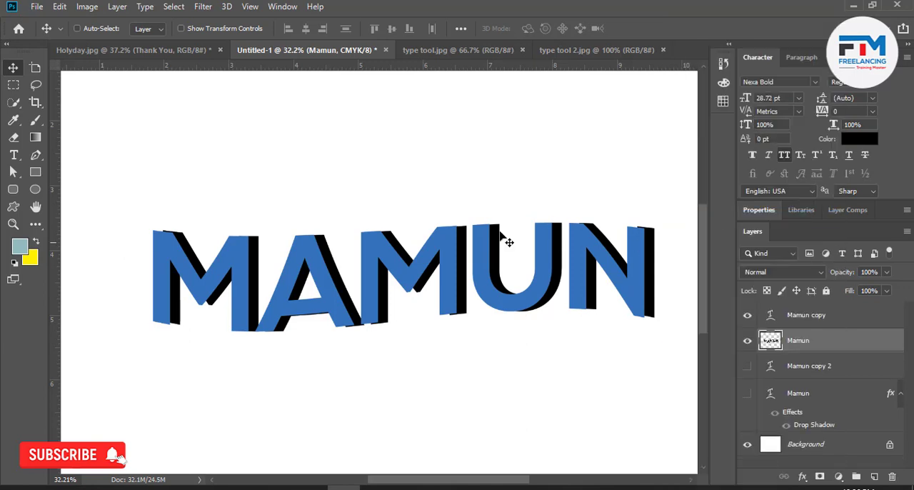
pyautogui.click(213, 8)
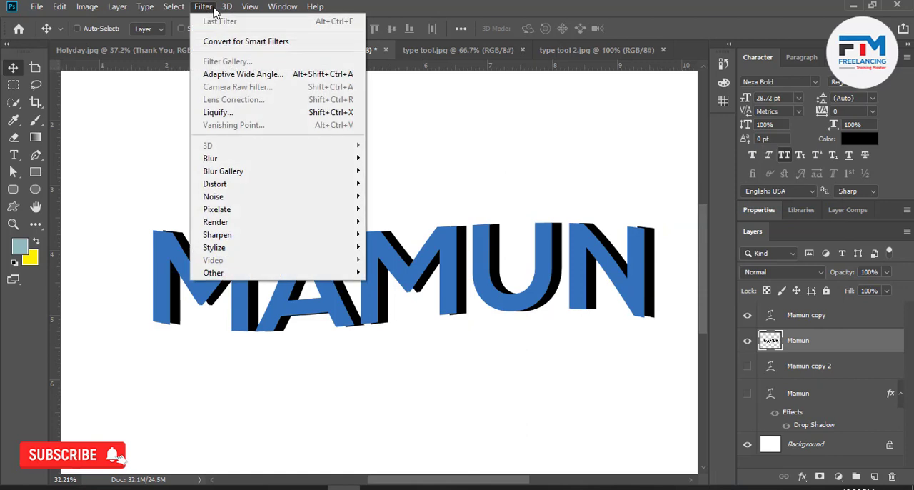
pyautogui.moveTo(253, 162)
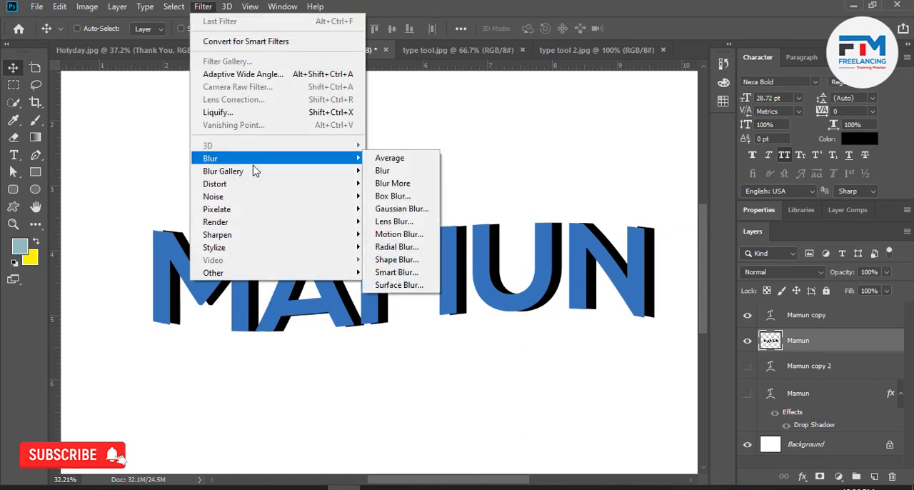
pyautogui.click(400, 208)
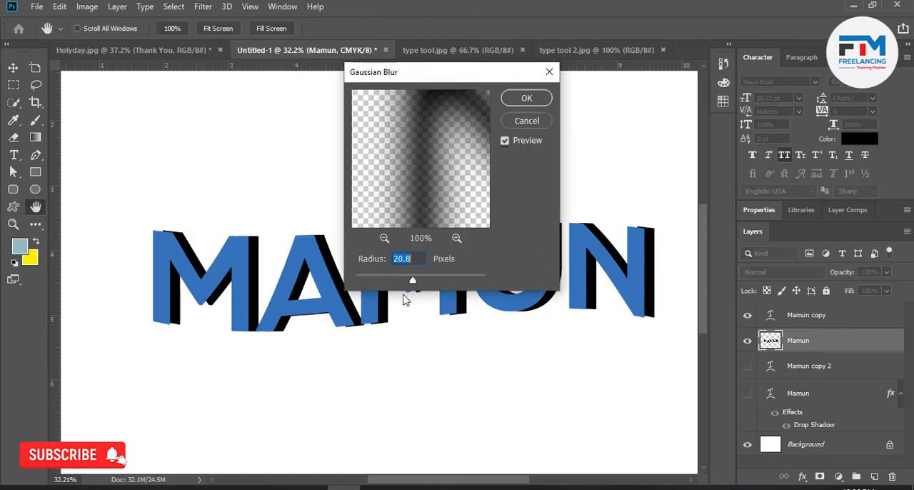
pyautogui.moveTo(410, 282); pyautogui.dragTo(400, 283)
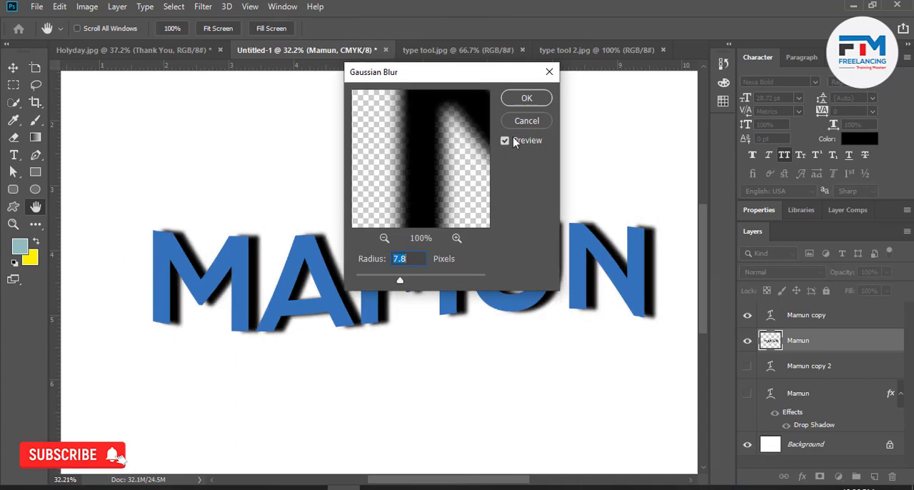
pyautogui.click(521, 101)
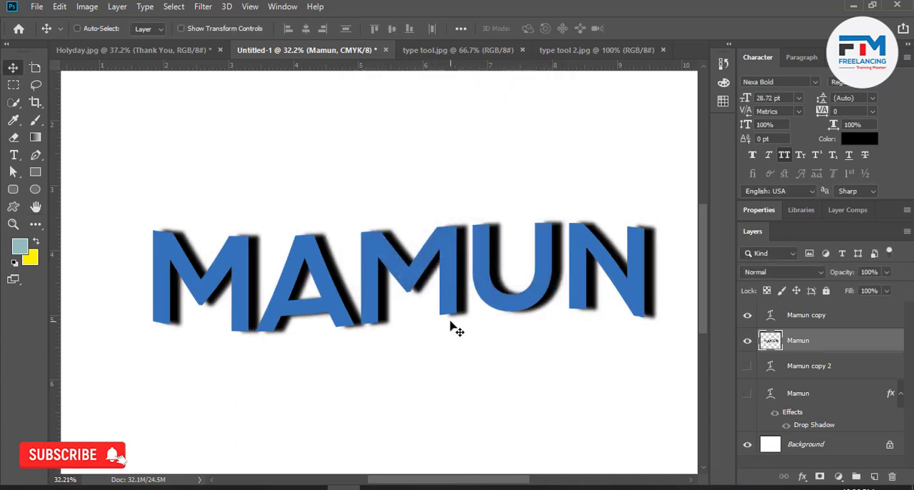
# Compare the drop-shadowed name with the blurred offset version by switching the shadowed layer's visibility on and off.
pyautogui.click(746, 395)
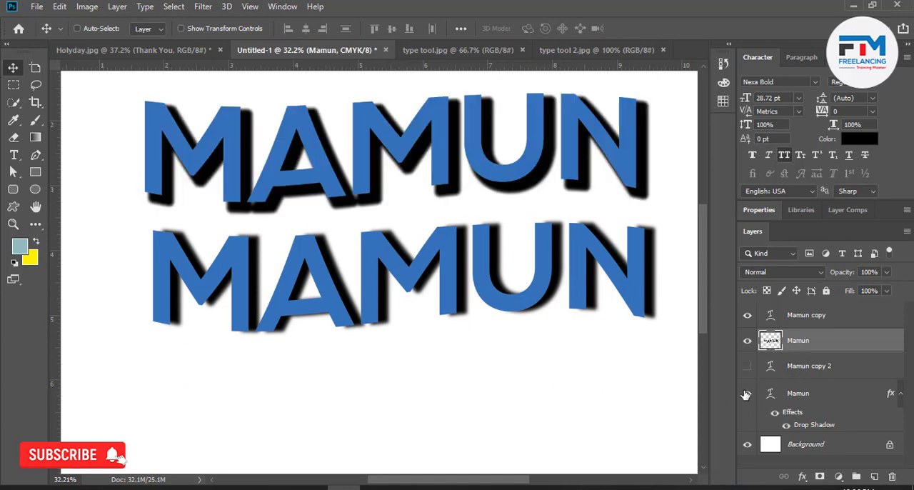
pyautogui.click(746, 394)
pyautogui.click(746, 395)
pyautogui.click(748, 393)
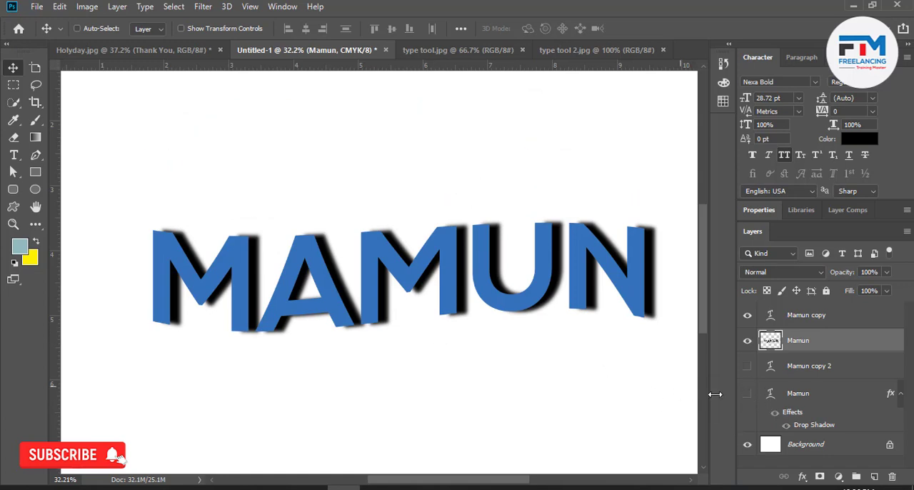
# Hide the blurred black layer and the blue duplicate above it, leaving only the drop-shadowed name visible over the background.
pyautogui.click(748, 342)
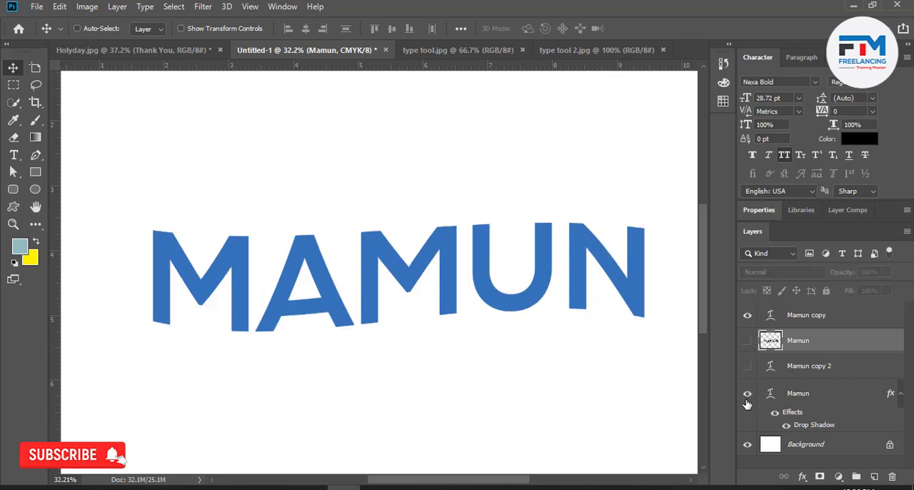
pyautogui.click(748, 394)
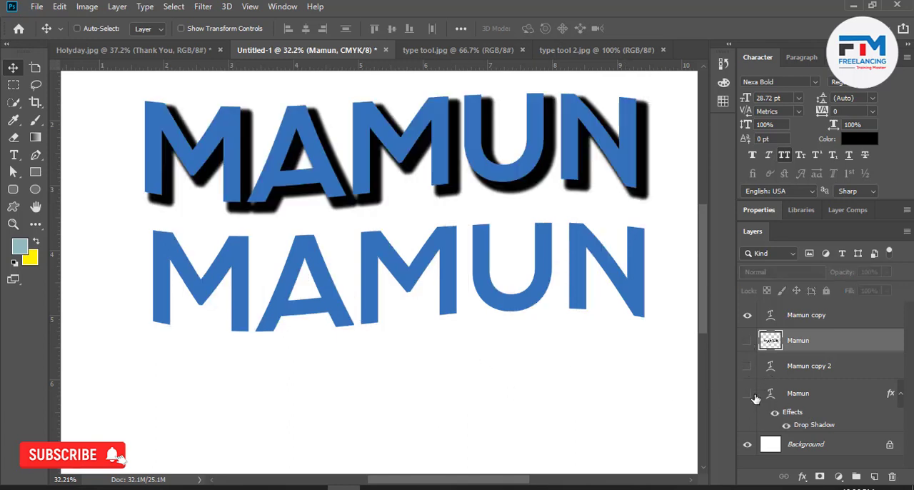
pyautogui.click(750, 394)
pyautogui.click(747, 394)
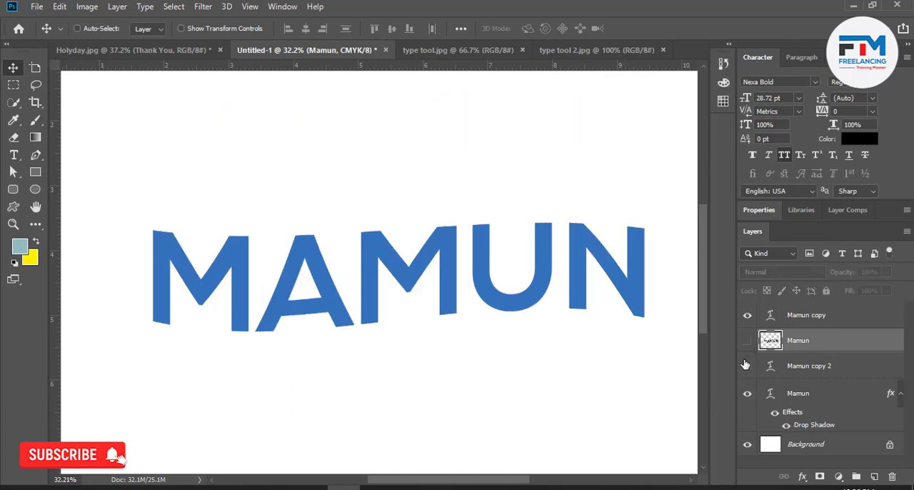
pyautogui.click(747, 315)
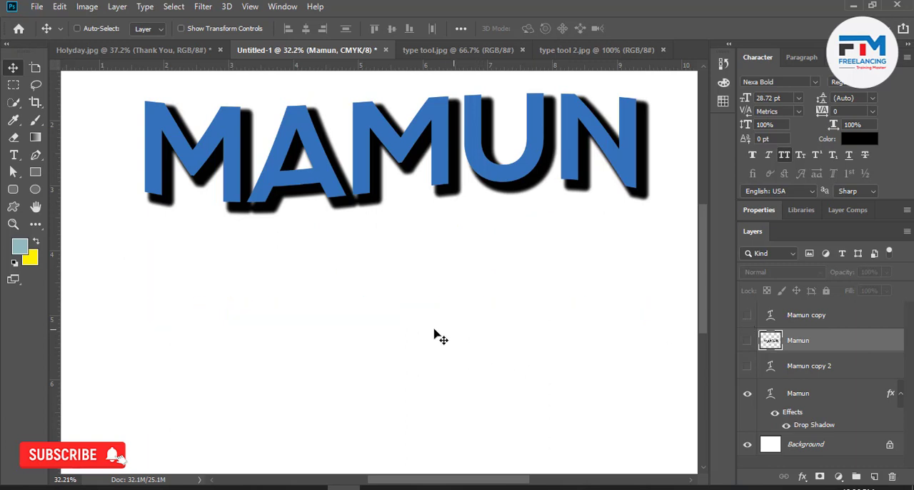
# Set the letter tracking of the drop-shadowed name to 20 and commit the text edit.
pyautogui.scroll(-1, 252, 293)
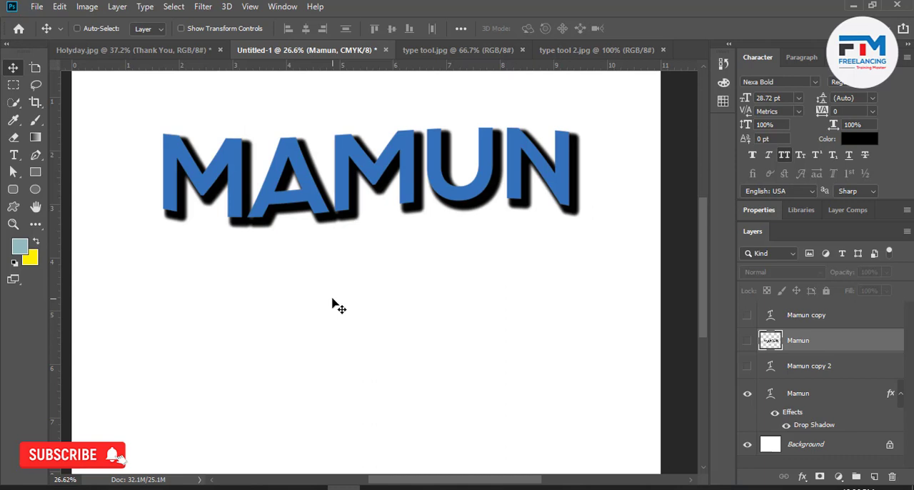
pyautogui.doubleClick(445, 193)
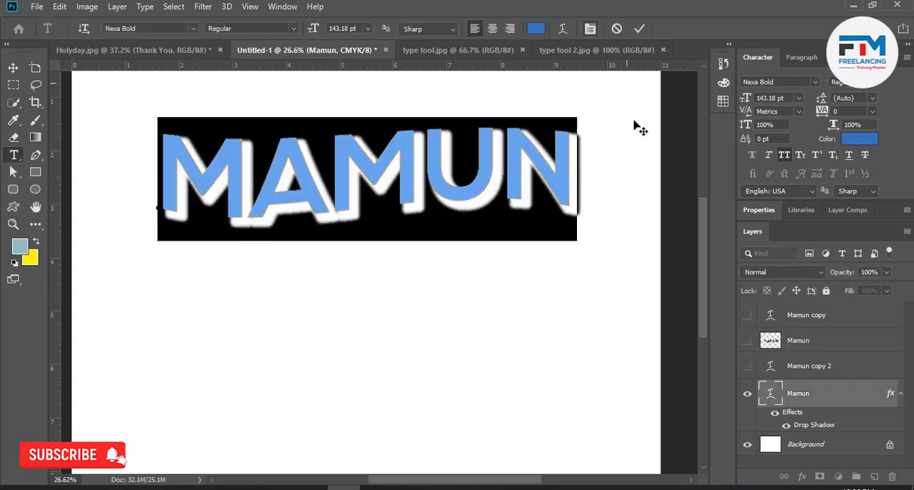
pyautogui.hotkey('ctrl', 't')
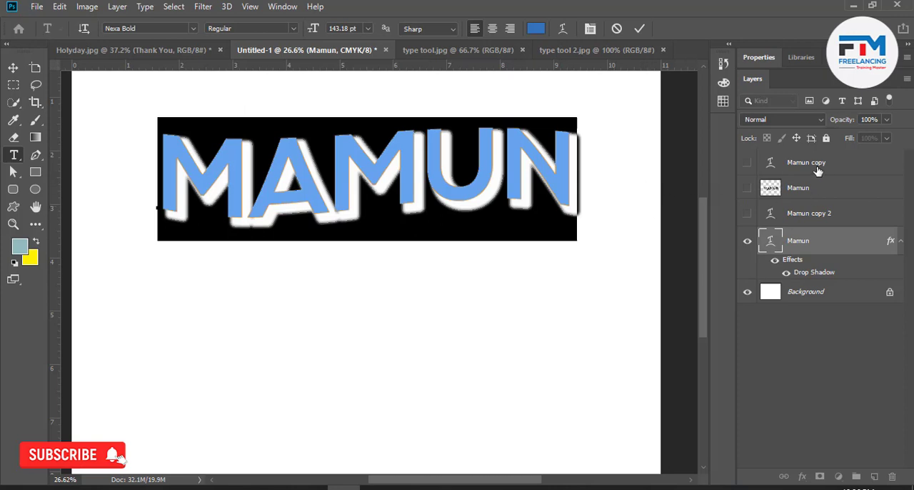
pyautogui.click(590, 28)
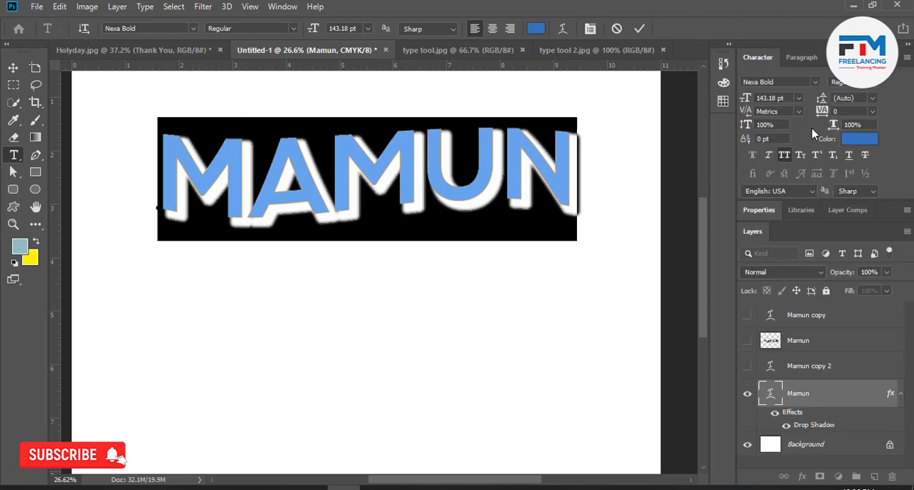
pyautogui.moveTo(818, 112); pyautogui.dragTo(820, 112)
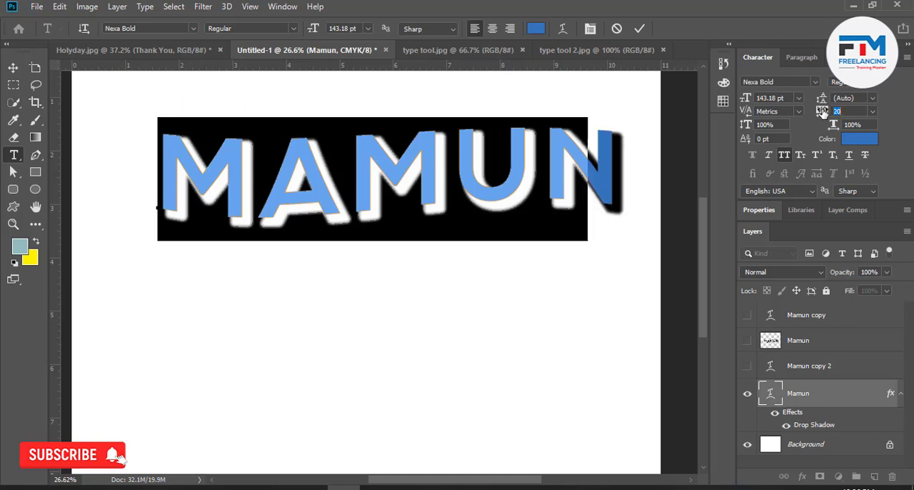
pyautogui.click(639, 29)
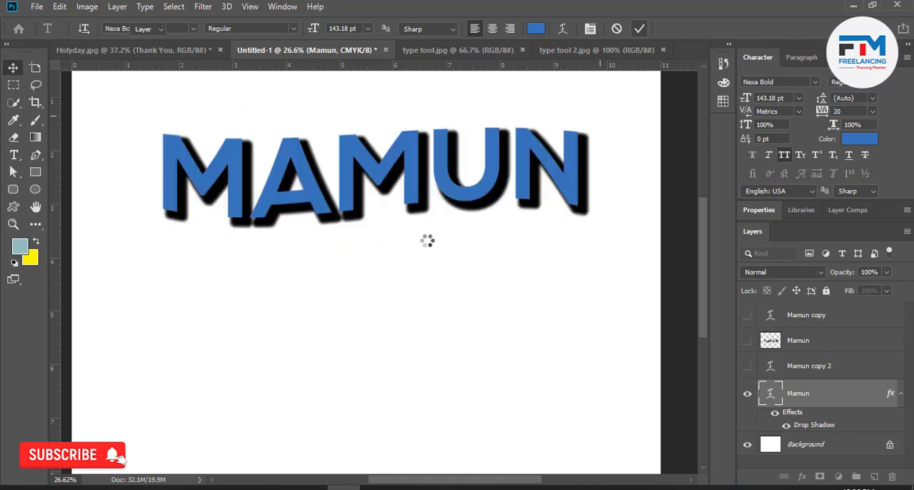
pyautogui.press('v')
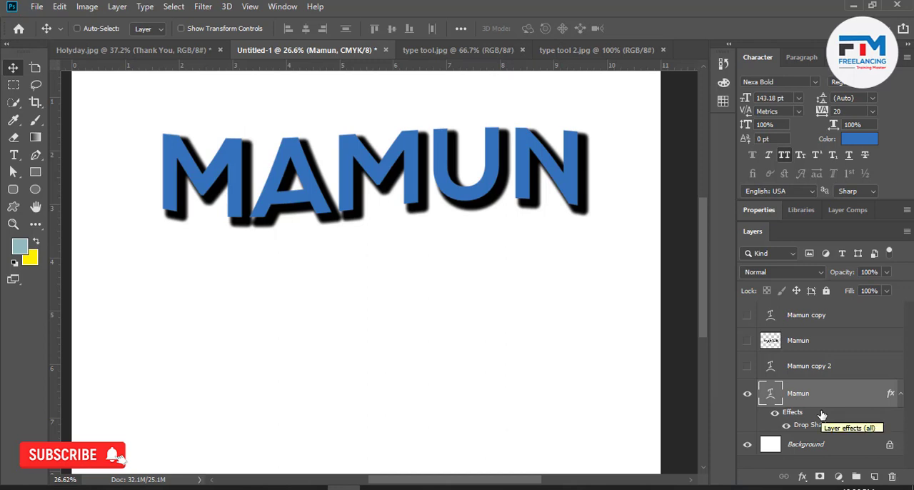
# Review the NO FEAR and HIGH lettering in the two reference images, and return to the name document.
pyautogui.click(454, 51)
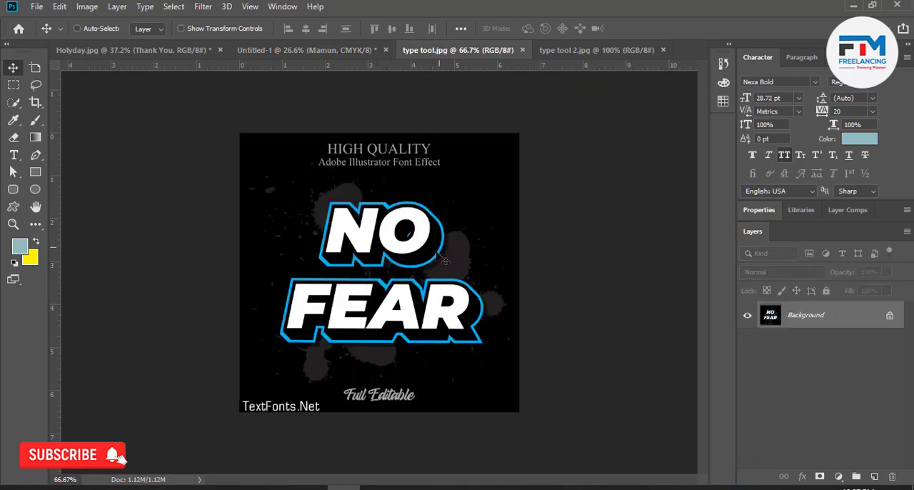
pyautogui.click(563, 53)
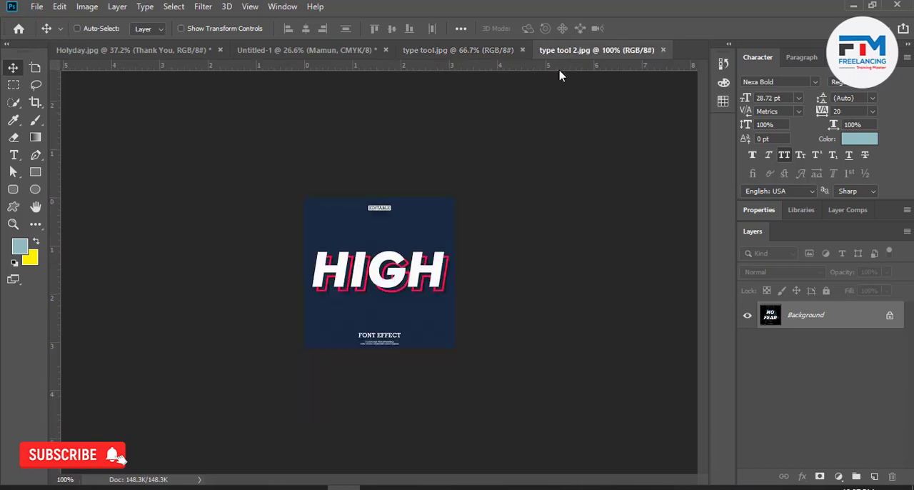
pyautogui.click(322, 52)
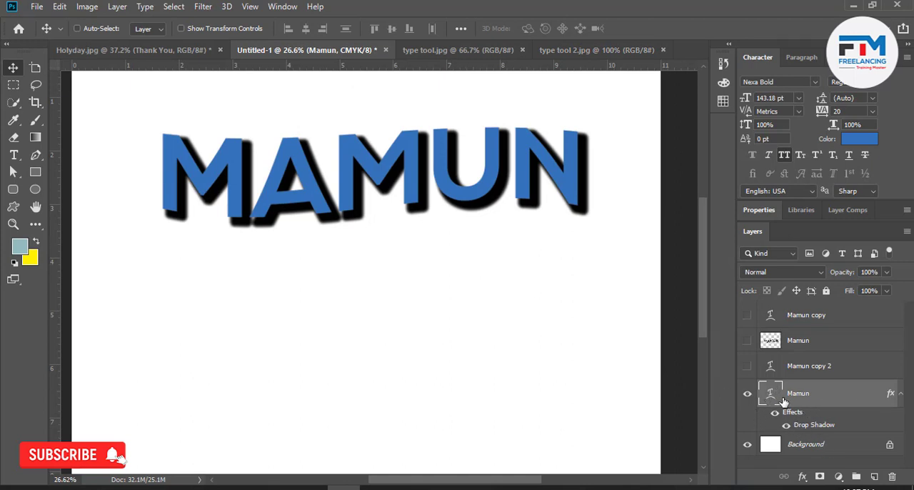
# Rasterize the drop-shadowed name's type layer, and set the Rounded Rectangle tool's stroke width to 111.11 px.
pyautogui.rightClick(843, 397)
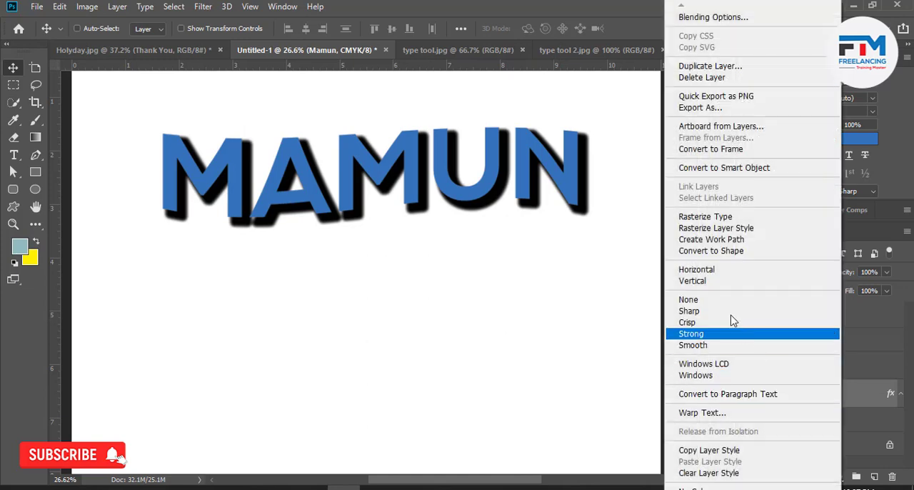
pyautogui.click(697, 211)
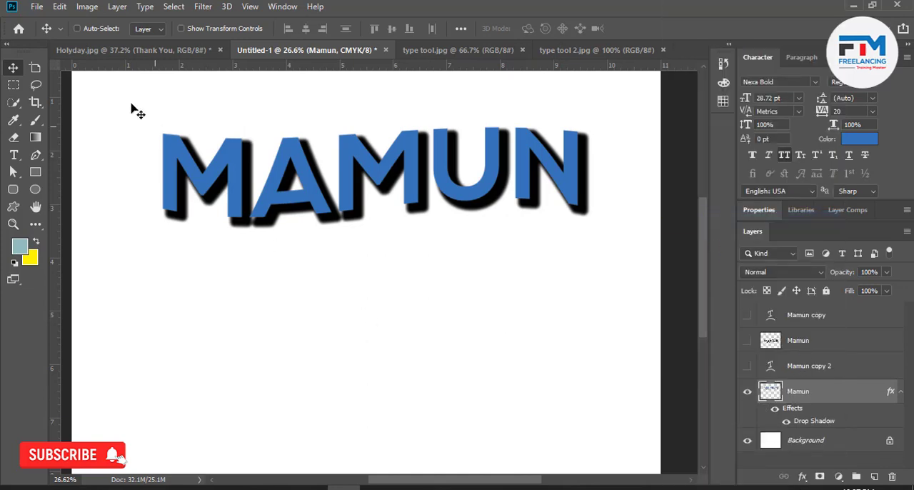
pyautogui.click(13, 191)
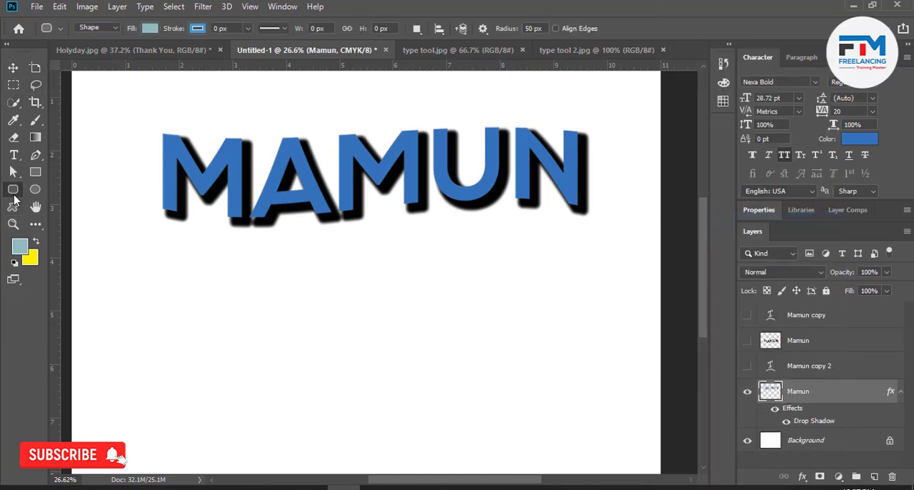
pyautogui.click(248, 29)
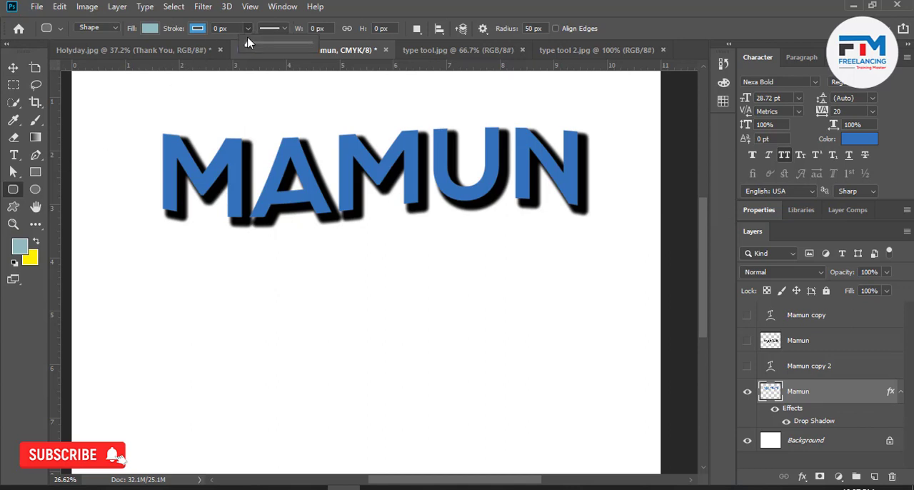
pyautogui.moveTo(252, 44); pyautogui.dragTo(257, 50)
pyautogui.click(284, 43)
# Add a Stroke effect to the drop-shadowed name layer and set the stroke colour to black #000000.
pyautogui.click(830, 399)
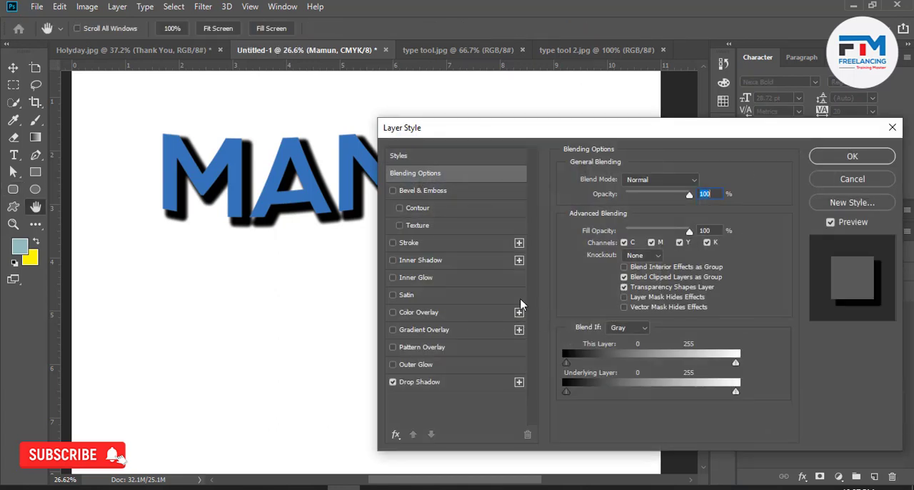
pyautogui.click(413, 243)
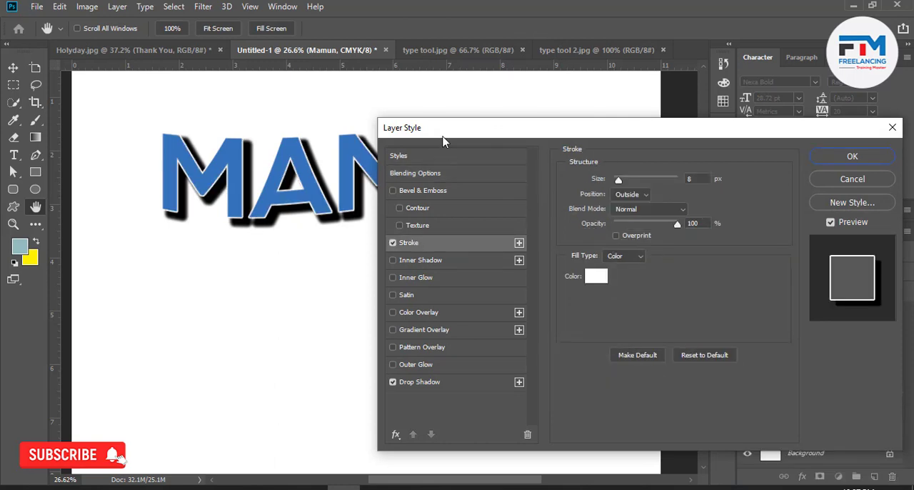
pyautogui.moveTo(443, 140); pyautogui.dragTo(525, 143)
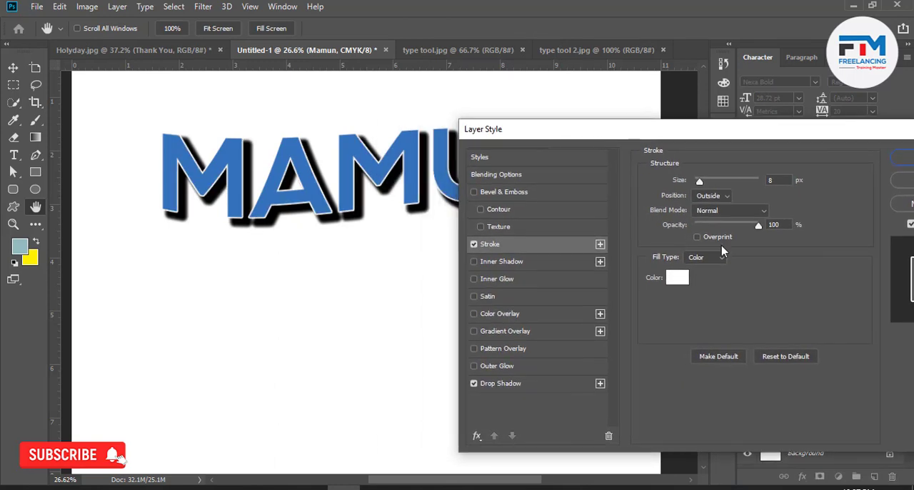
pyautogui.click(677, 280)
pyautogui.moveTo(611, 367); pyautogui.dragTo(554, 421)
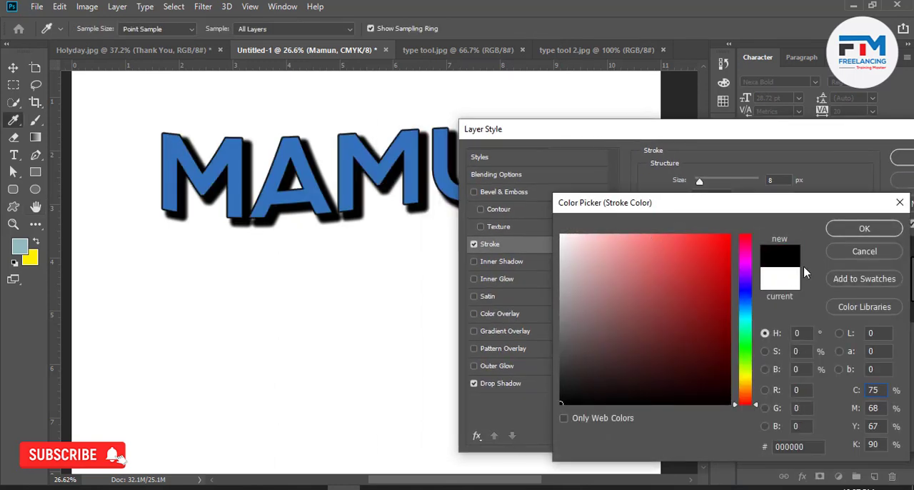
pyautogui.click(841, 230)
# Keep the stroke position Outside, set its size to 87 px and apply the layer style.
pyautogui.click(710, 196)
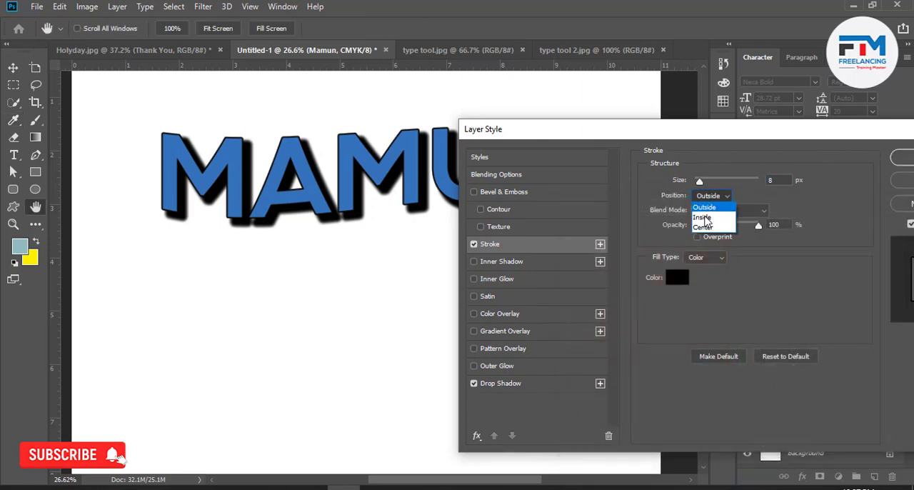
pyautogui.click(709, 208)
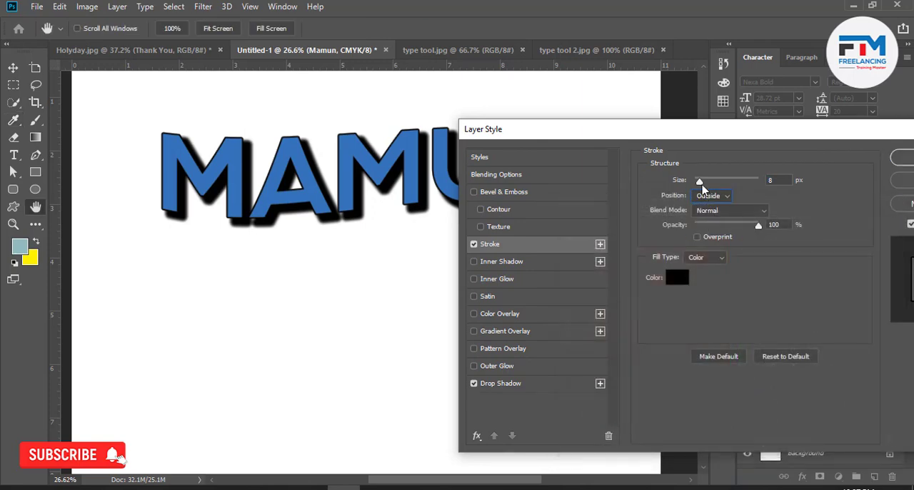
pyautogui.moveTo(702, 187); pyautogui.dragTo(709, 187)
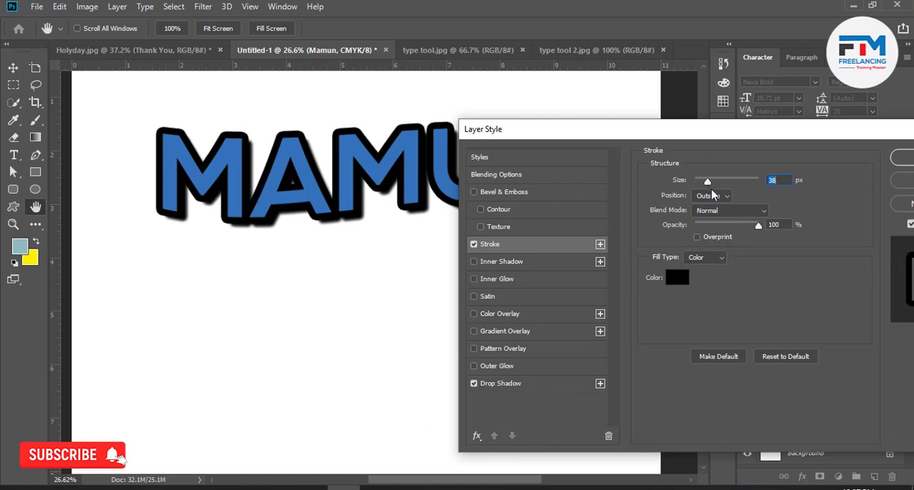
pyautogui.moveTo(708, 184); pyautogui.dragTo(721, 184)
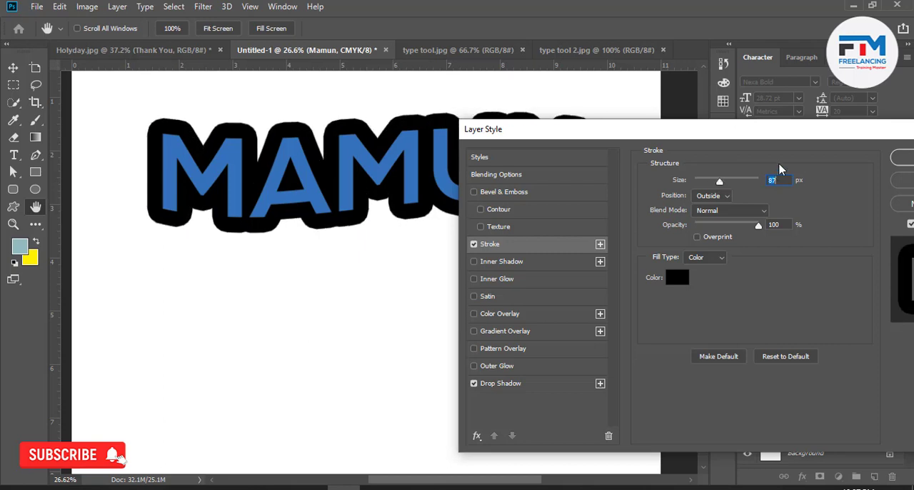
pyautogui.click(905, 158)
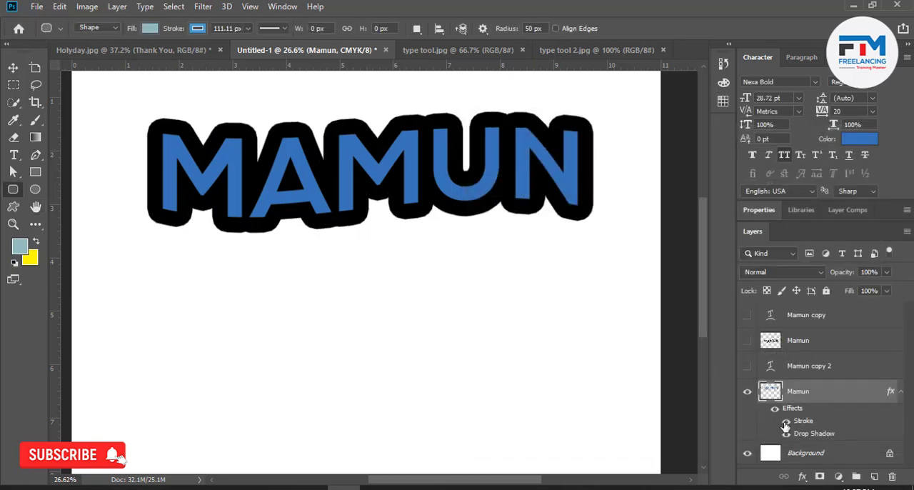
# Compare the name with its hidden plain blue copy and rasterize the layer style of the black-stroked name layer.
pyautogui.click(748, 366)
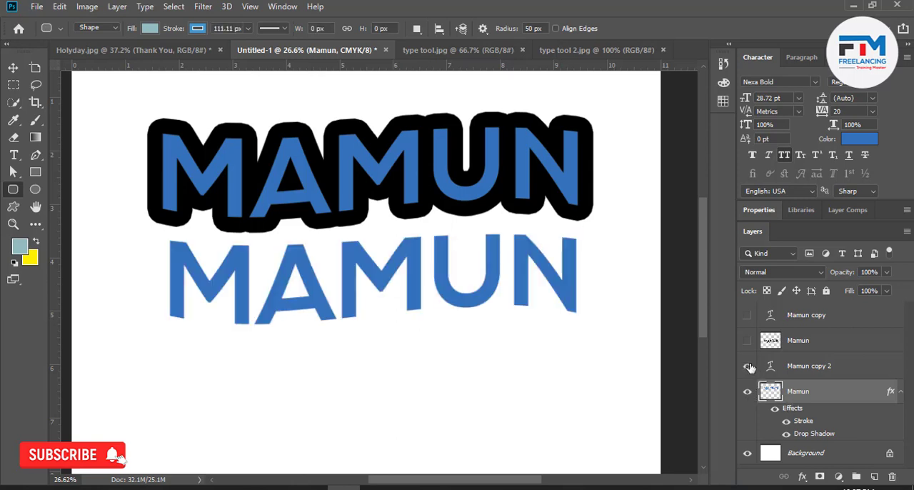
pyautogui.click(748, 367)
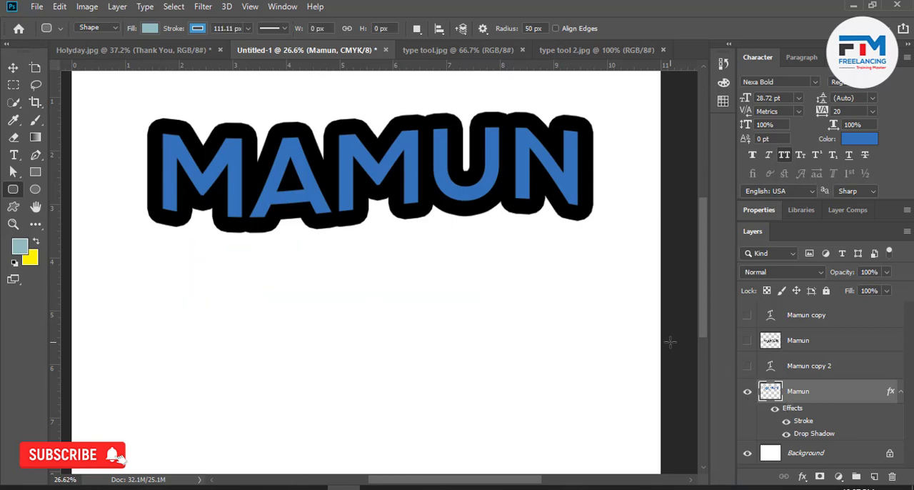
pyautogui.rightClick(826, 397)
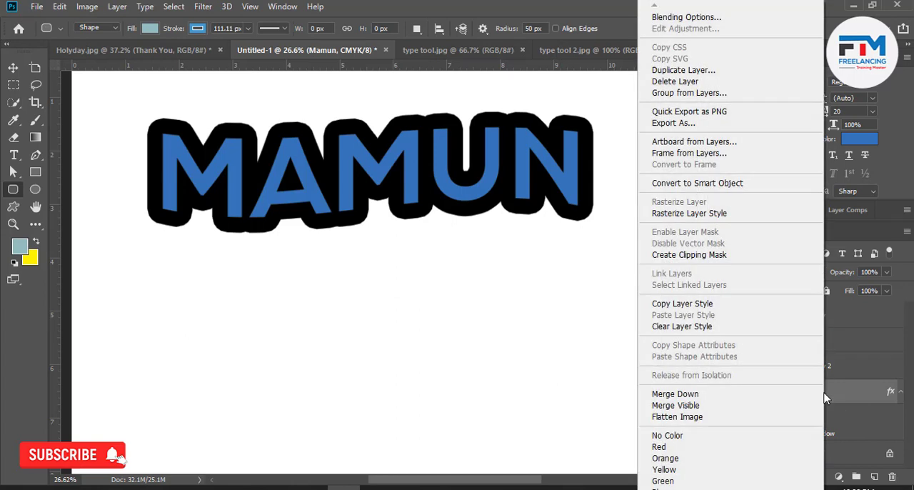
pyautogui.click(685, 216)
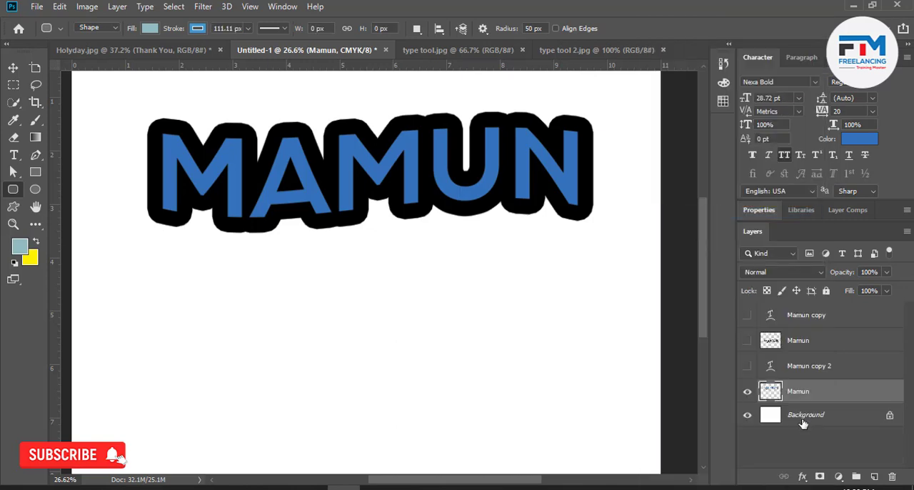
# Add a new Stroke effect to the rasterized name layer and set its colour to green #348562.
pyautogui.doubleClick(844, 398)
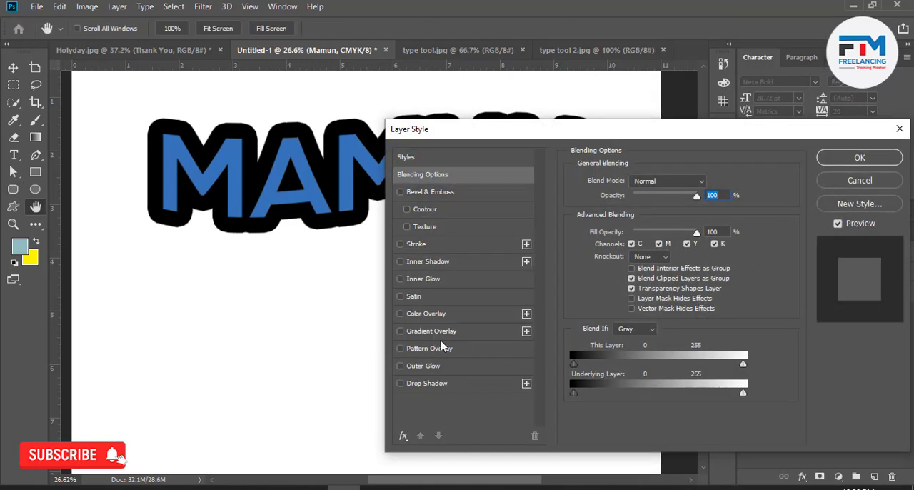
pyautogui.click(417, 244)
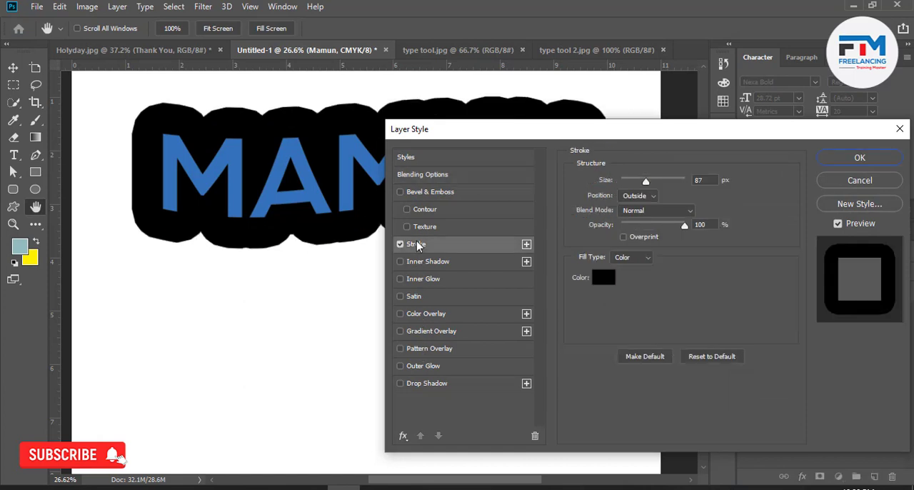
pyautogui.click(595, 285)
pyautogui.moveTo(590, 310)
pyautogui.mouseDown()
pyautogui.moveTo(577, 337)
pyautogui.moveTo(663, 315)
pyautogui.mouseUp()
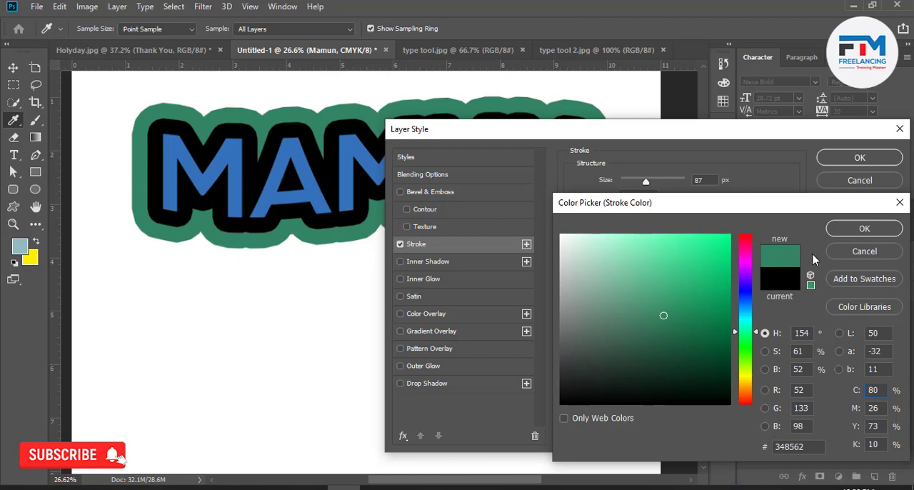
pyautogui.click(839, 232)
# Set the new stroke's position to Inside and its size to 21 px, keeping the whole lettering in view.
pyautogui.moveTo(646, 180); pyautogui.dragTo(629, 184)
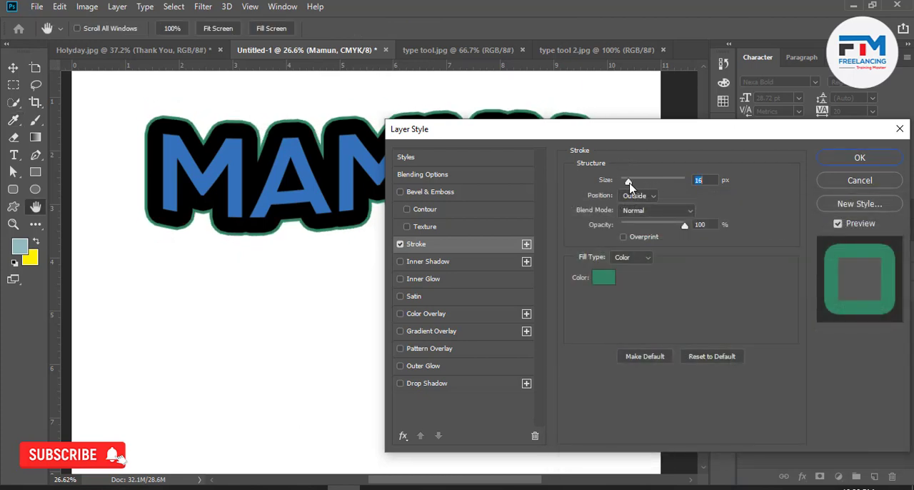
pyautogui.click(635, 196)
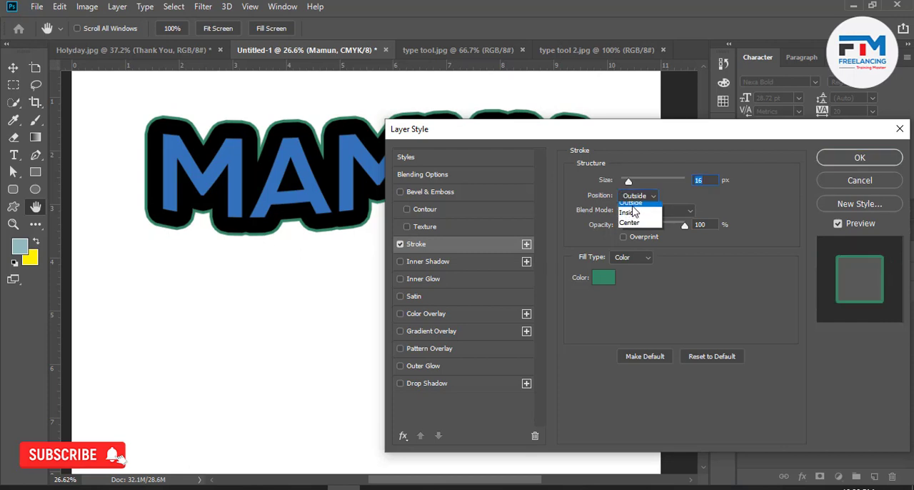
pyautogui.click(630, 217)
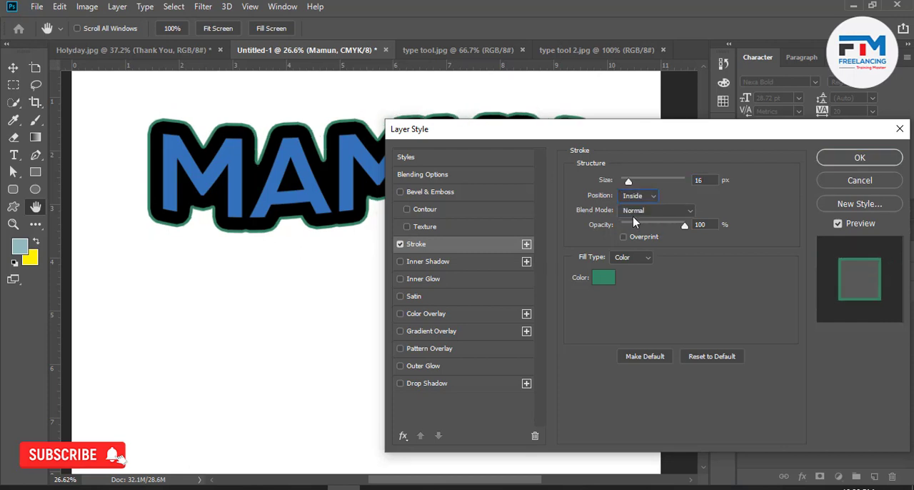
pyautogui.moveTo(628, 184); pyautogui.dragTo(631, 182)
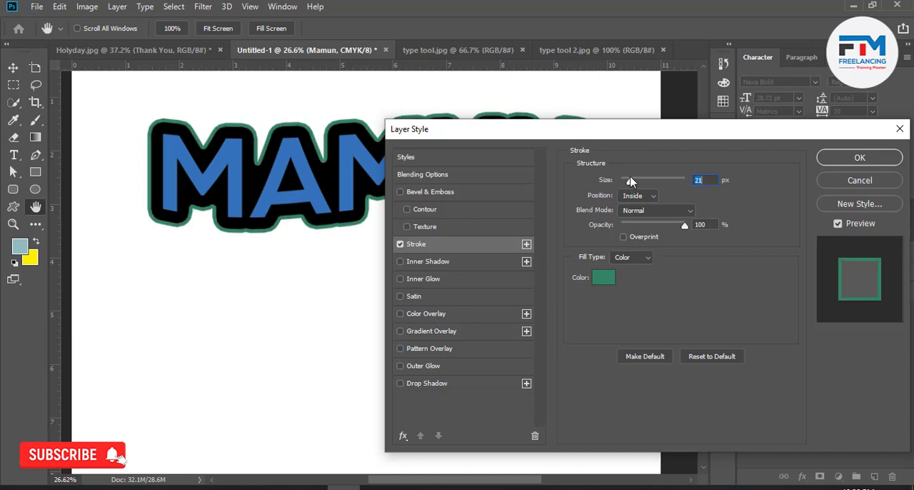
pyautogui.moveTo(554, 137); pyautogui.dragTo(633, 216)
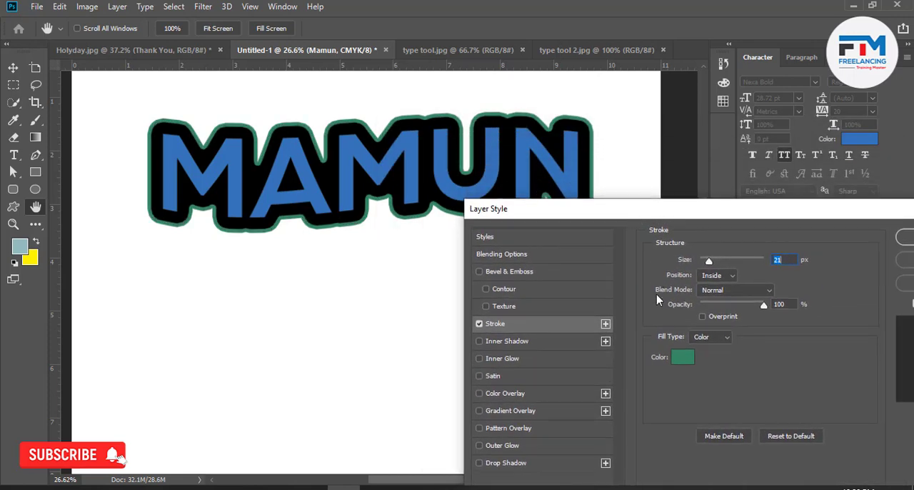
# Change the outline stroke's colour to bright blue #00a2d0 and apply the layer style.
pyautogui.click(679, 360)
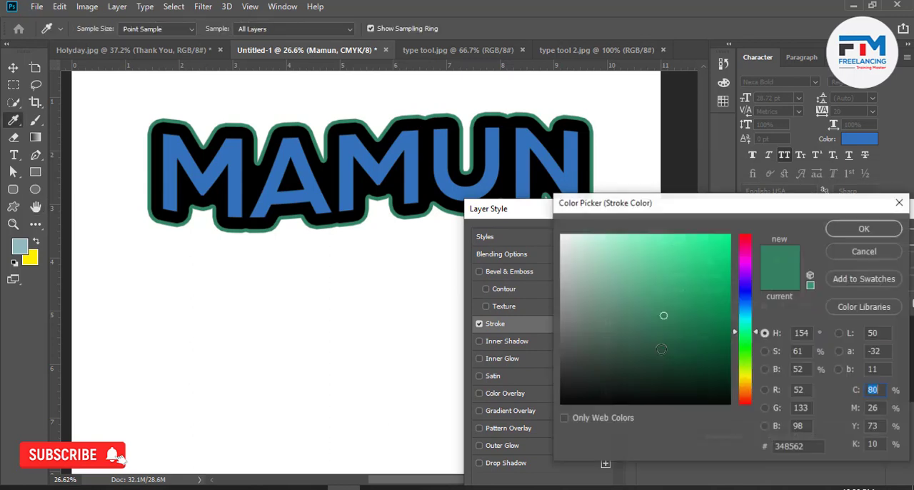
pyautogui.moveTo(686, 279)
pyautogui.mouseDown()
pyautogui.moveTo(698, 247)
pyautogui.moveTo(704, 265)
pyautogui.moveTo(734, 218)
pyautogui.mouseUp()
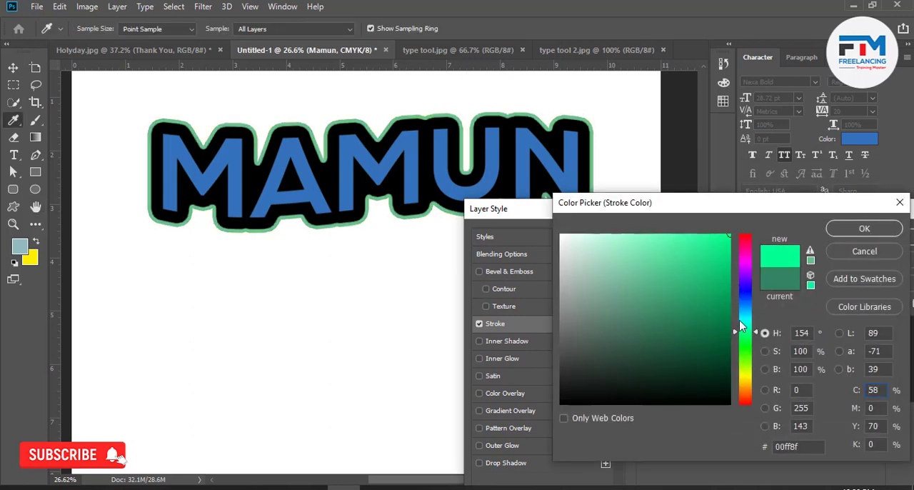
pyautogui.moveTo(740, 327); pyautogui.dragTo(749, 310)
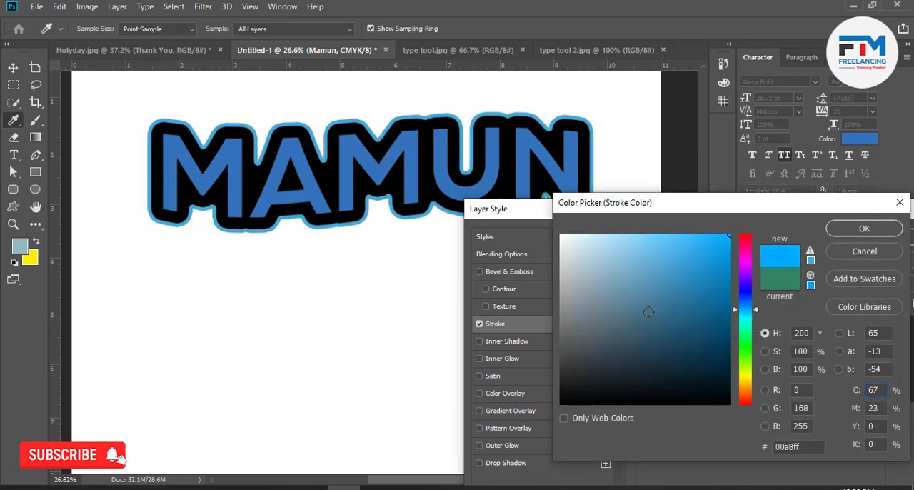
pyautogui.click(313, 176)
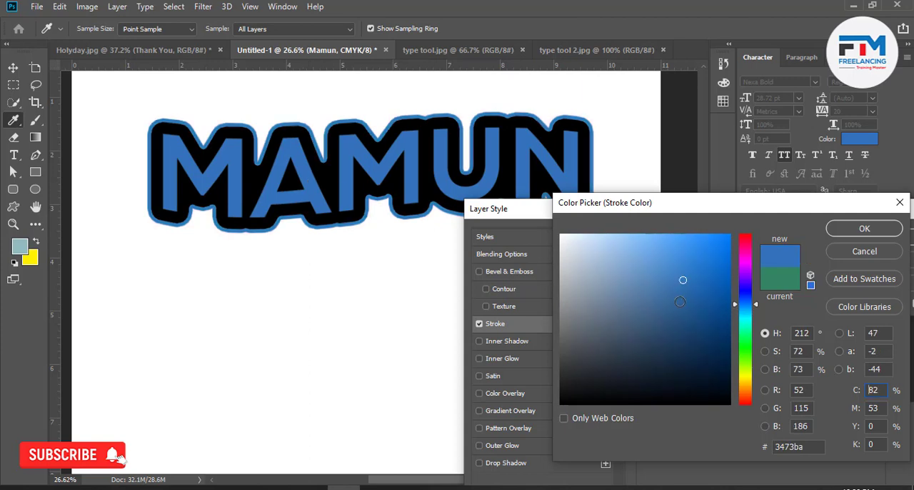
pyautogui.moveTo(686, 281); pyautogui.dragTo(733, 233)
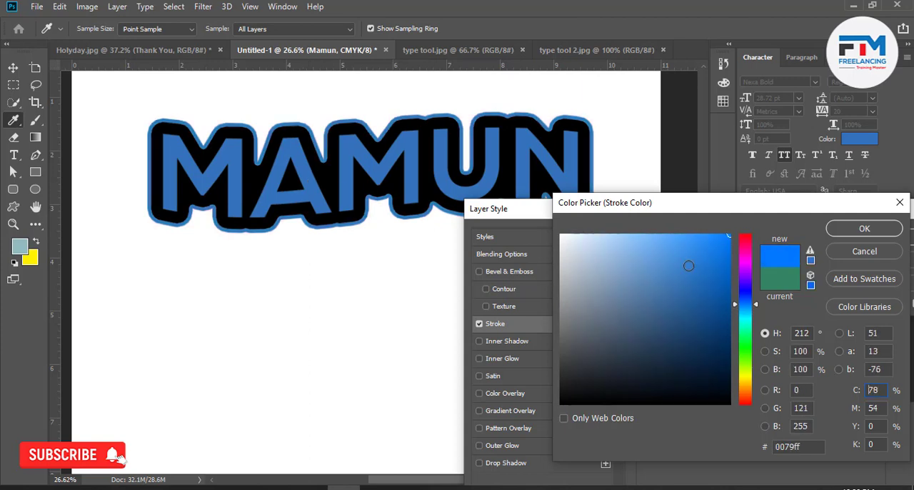
pyautogui.click(748, 314)
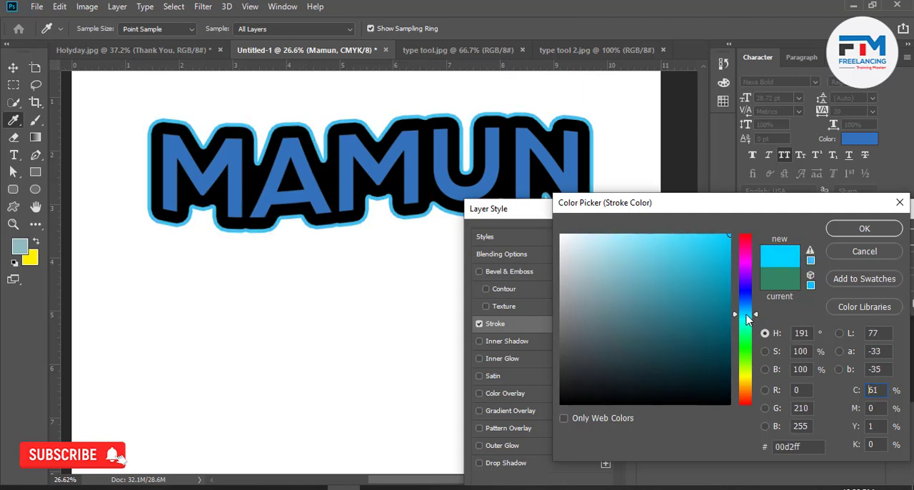
pyautogui.moveTo(721, 286); pyautogui.dragTo(743, 267)
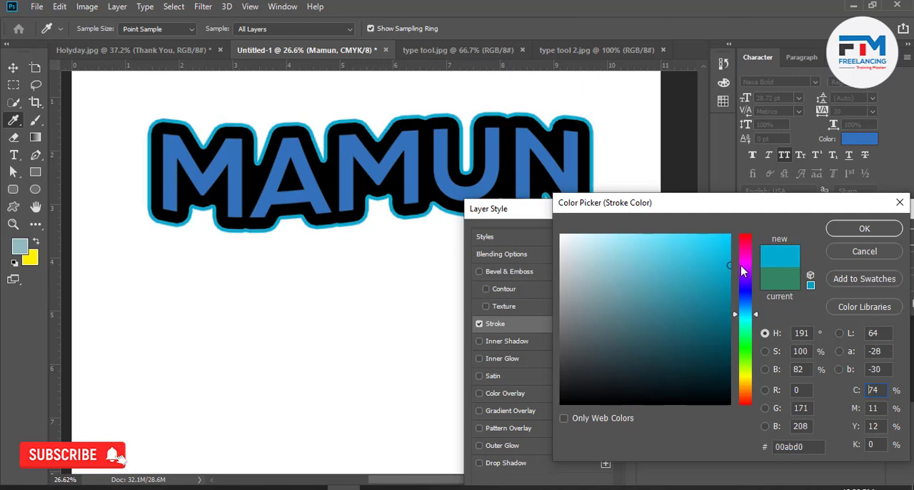
pyautogui.click(749, 311)
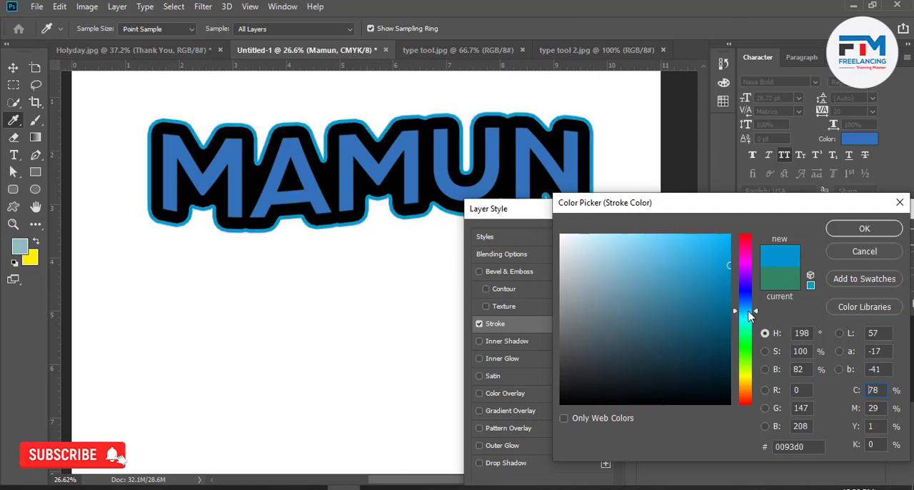
pyautogui.click(749, 312)
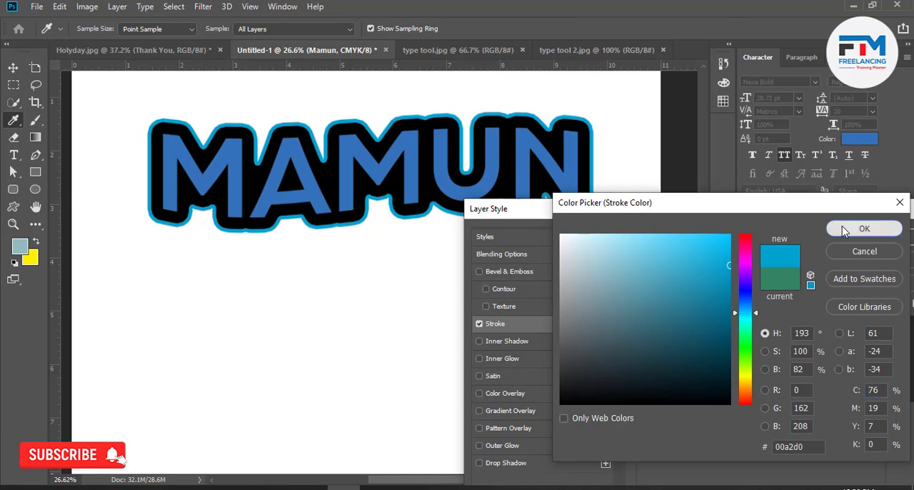
pyautogui.click(839, 230)
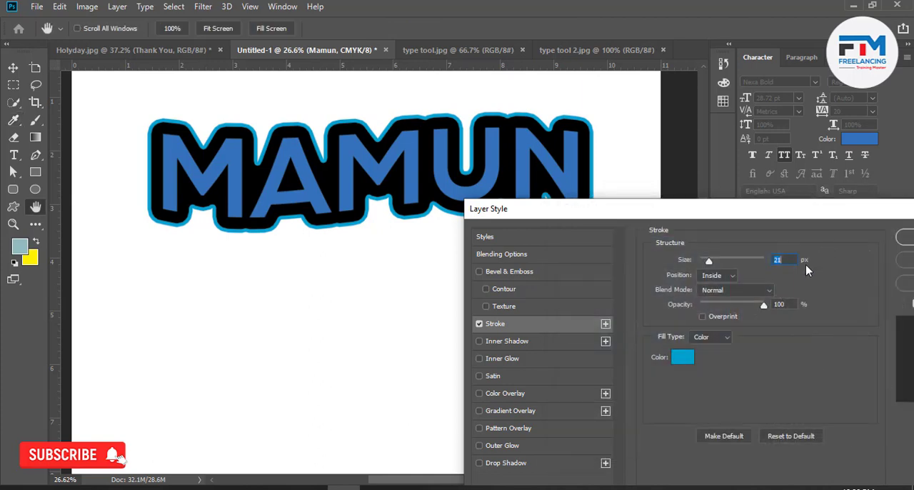
pyautogui.click(904, 240)
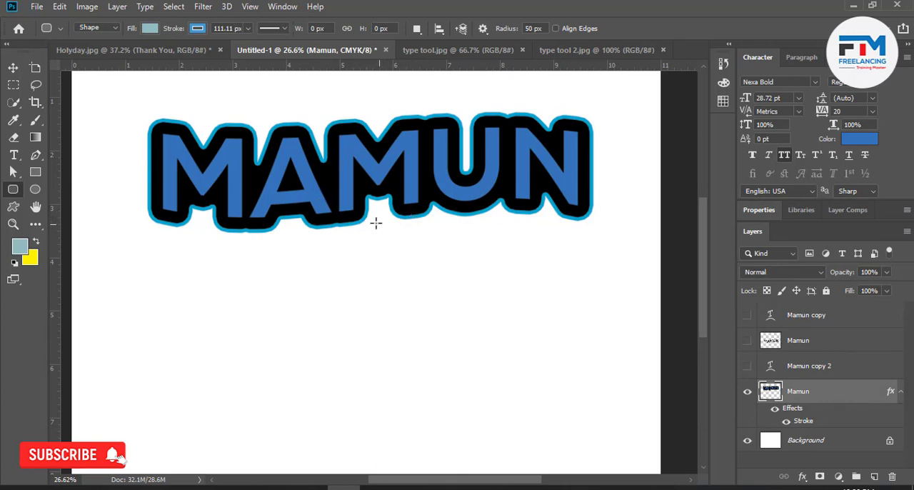
# Show the plain type copy of the name and align its vertical centre with the stroked name layer.
pyautogui.click(747, 367)
pyautogui.click(784, 368)
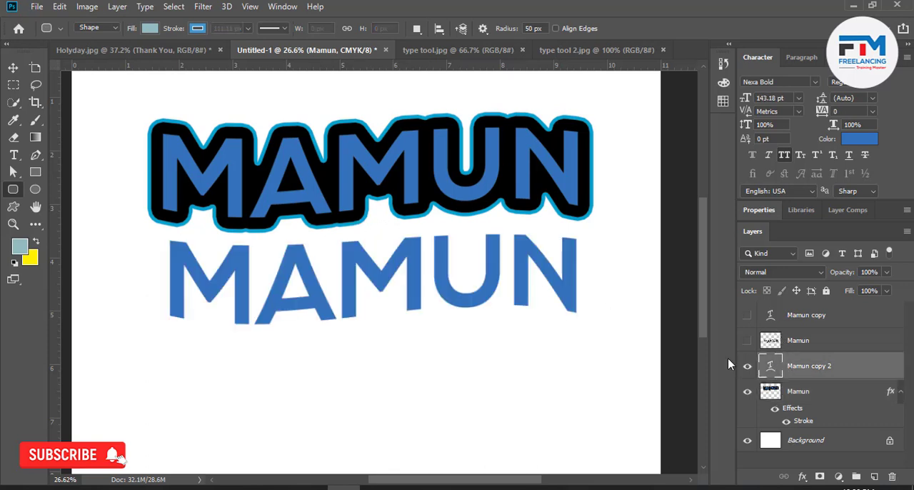
pyautogui.keyDown('ctrl'); pyautogui.click(806, 397); pyautogui.keyUp('ctrl')
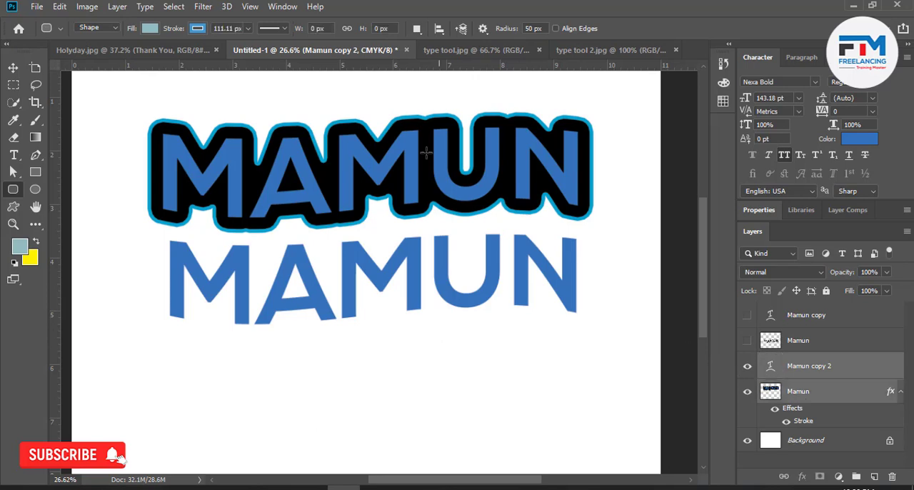
pyautogui.click(13, 67)
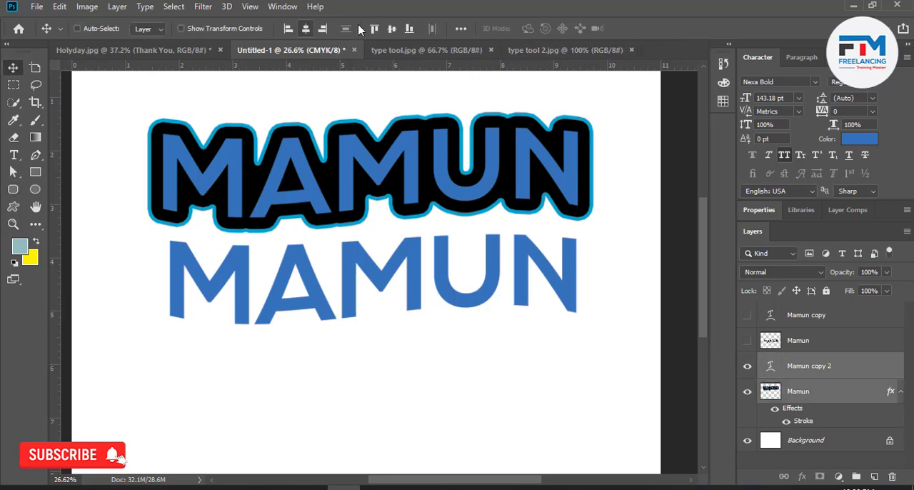
pyautogui.click(392, 28)
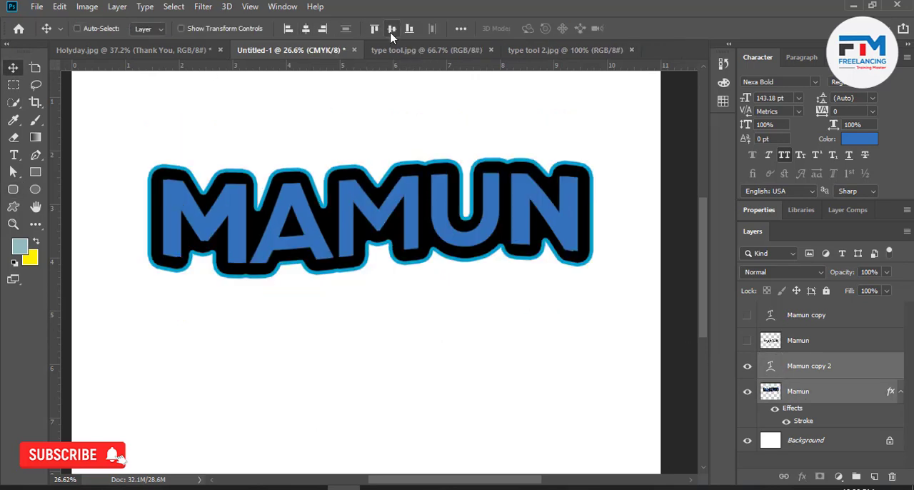
# Recolour the top name text to #00a2d0 by sampling the blue outline, and commit the text edit.
pyautogui.click(795, 375)
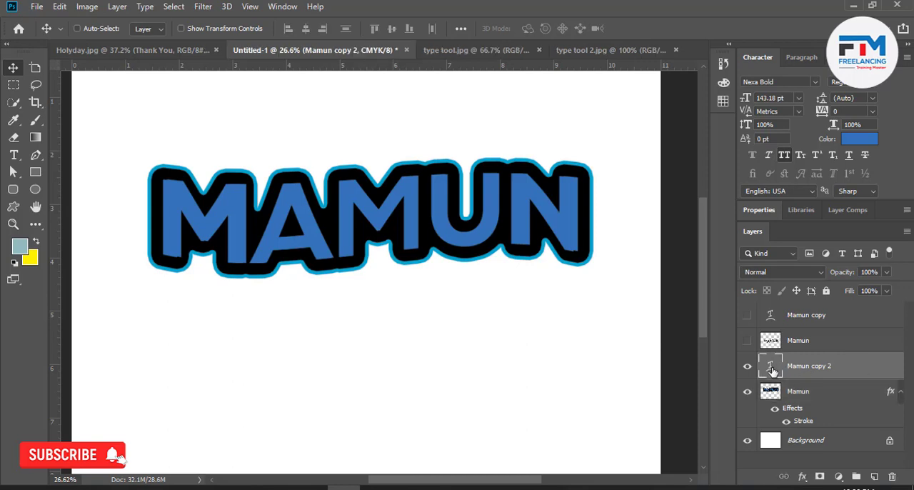
pyautogui.doubleClick(770, 366)
pyautogui.click(536, 28)
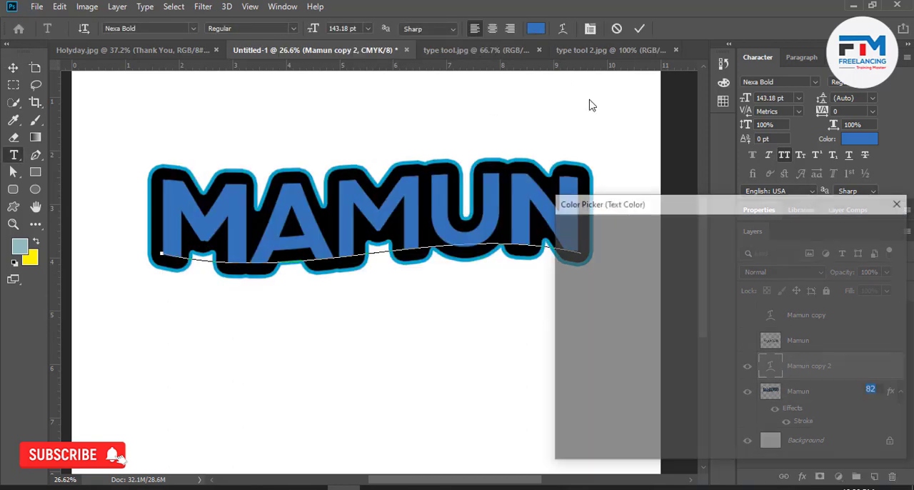
pyautogui.click(561, 235)
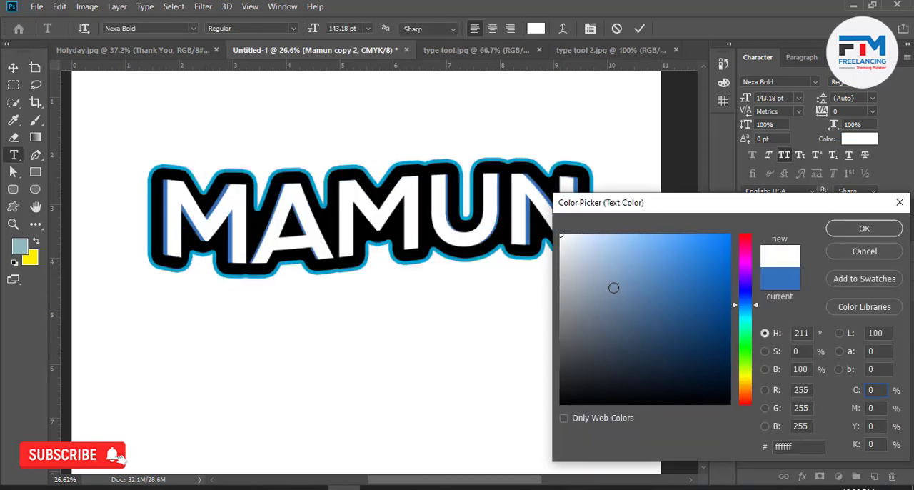
pyautogui.click(453, 155)
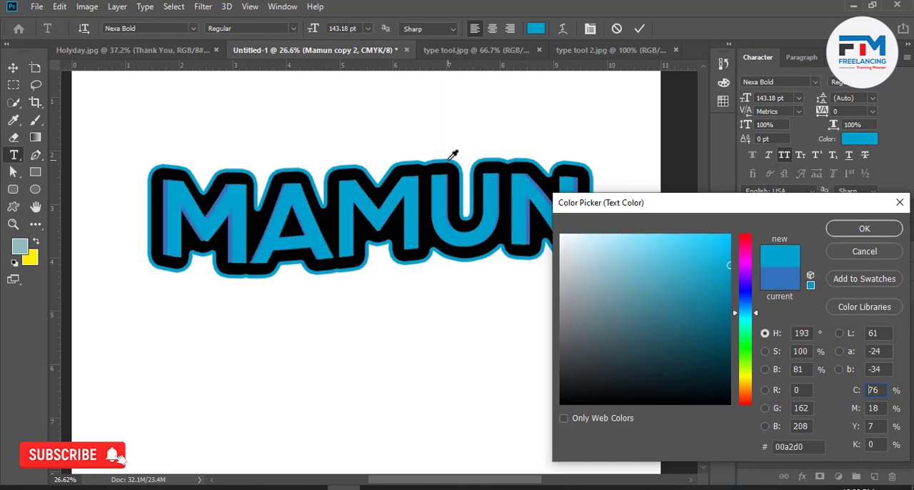
pyautogui.click(861, 229)
pyautogui.click(636, 30)
pyautogui.press('v')
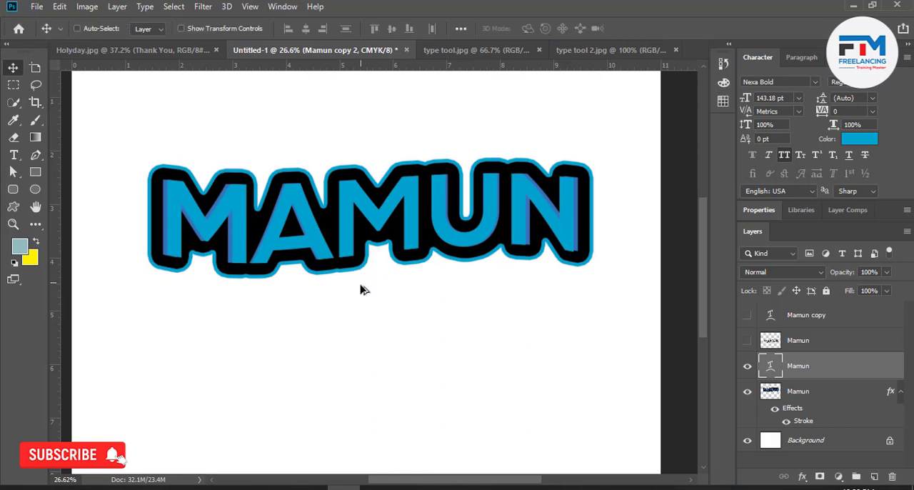
# Group the name text and its stroked backing layer, and rename the group after the lettered name.
pyautogui.scroll(-3, 361, 288)
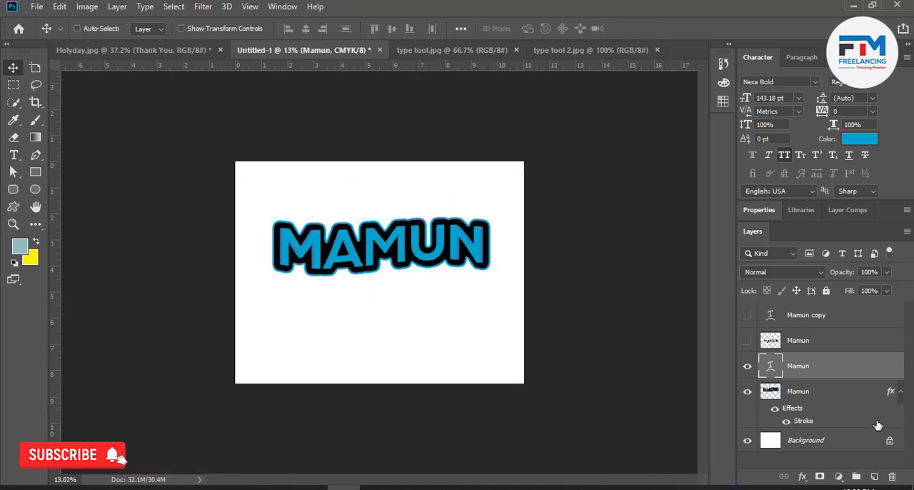
pyautogui.keyDown('ctrl'); pyautogui.click(822, 394); pyautogui.keyUp('ctrl')
pyautogui.hotkey('ctrl', 'g')
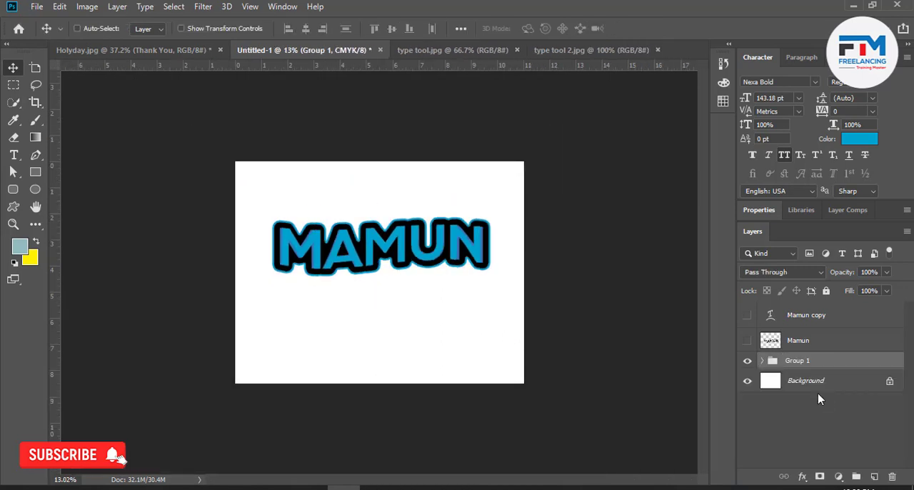
pyautogui.doubleClick(798, 361)
pyautogui.write('Mamun')
pyautogui.press('Return')
# Move the grouped lettering slightly up the page and switch to the type tool.jpg reference image.
pyautogui.moveTo(422, 297); pyautogui.dragTo(417, 259)
pyautogui.click(468, 51)
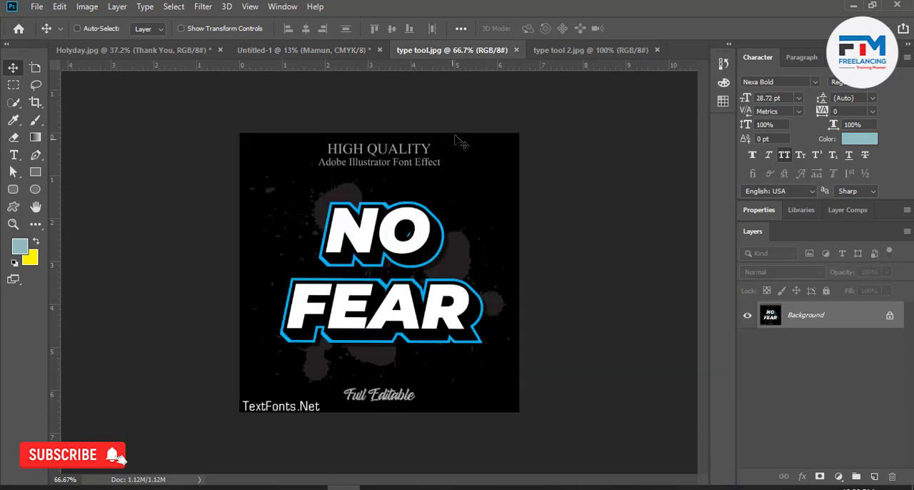
# Compare the grouped name lettering in Untitled-1 with the NO FEAR lettering and its splattered background in type tool.jpg.
pyautogui.click(324, 50)
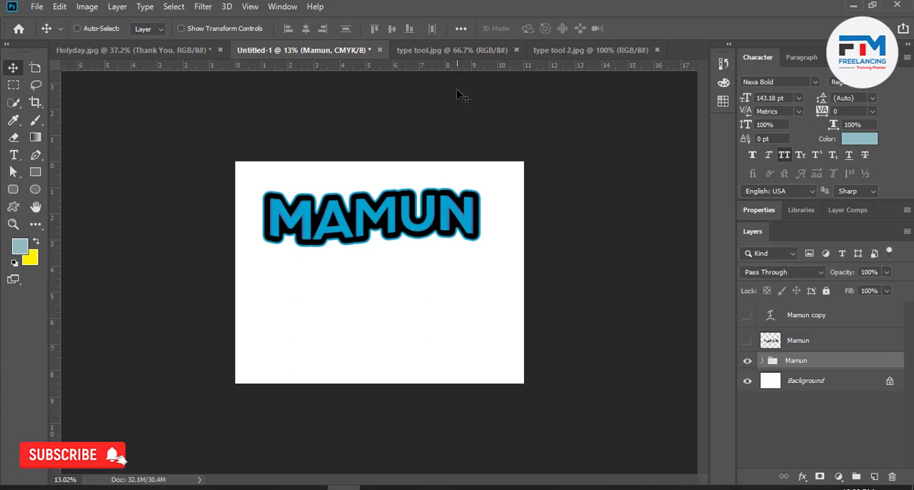
pyautogui.click(451, 50)
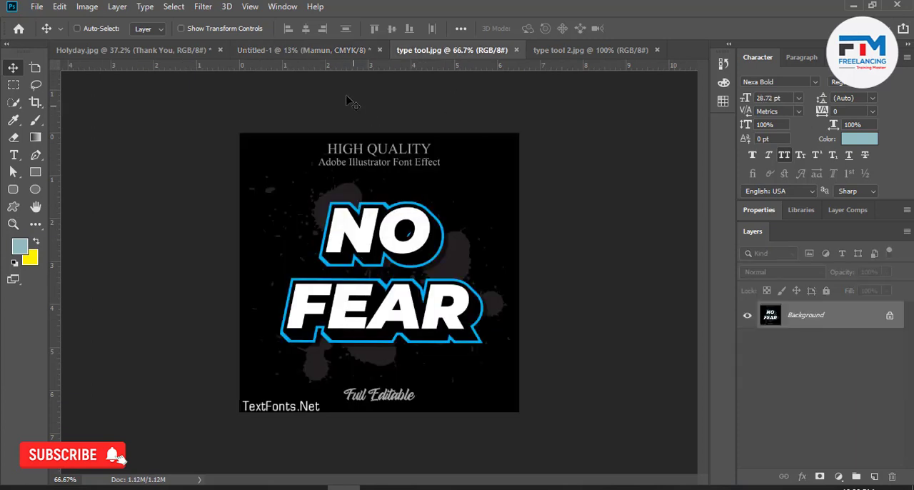
pyautogui.click(328, 52)
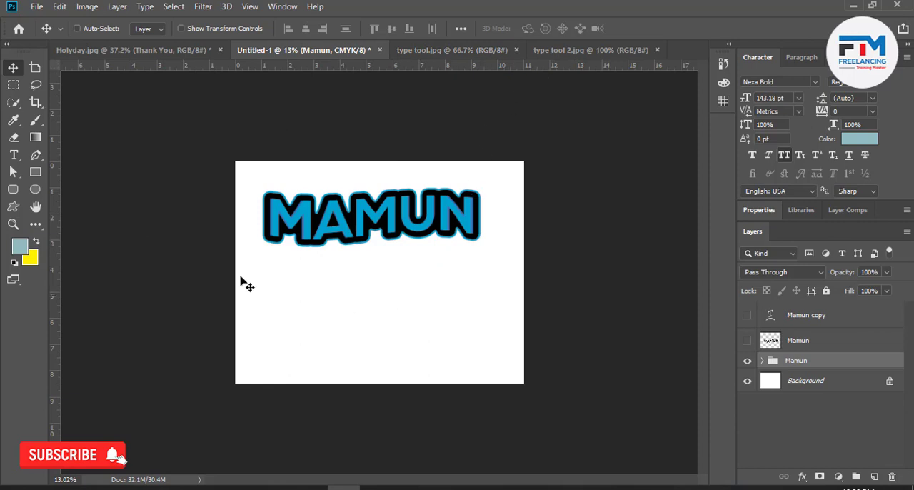
# Activate the Brush tool and choose the 35 px splatter brush from the recent brush presets.
pyautogui.click(36, 120)
pyautogui.click(85, 124)
pyautogui.rightClick(319, 237)
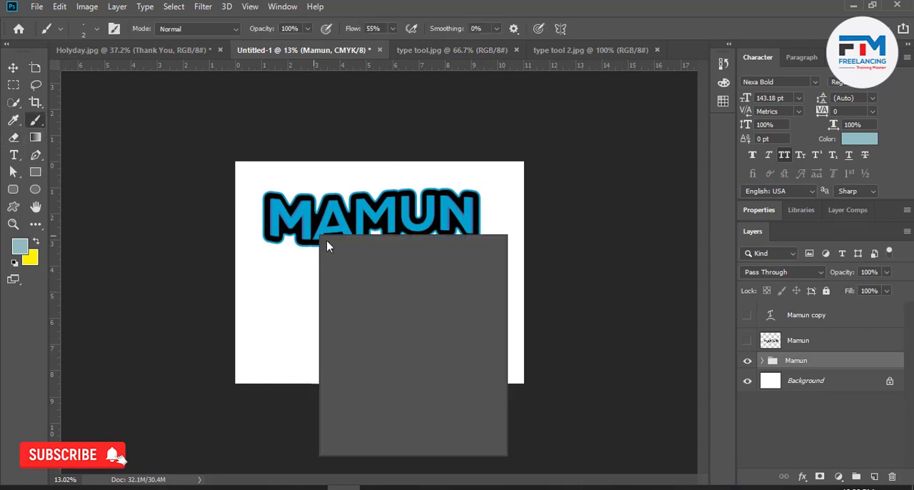
pyautogui.click(384, 327)
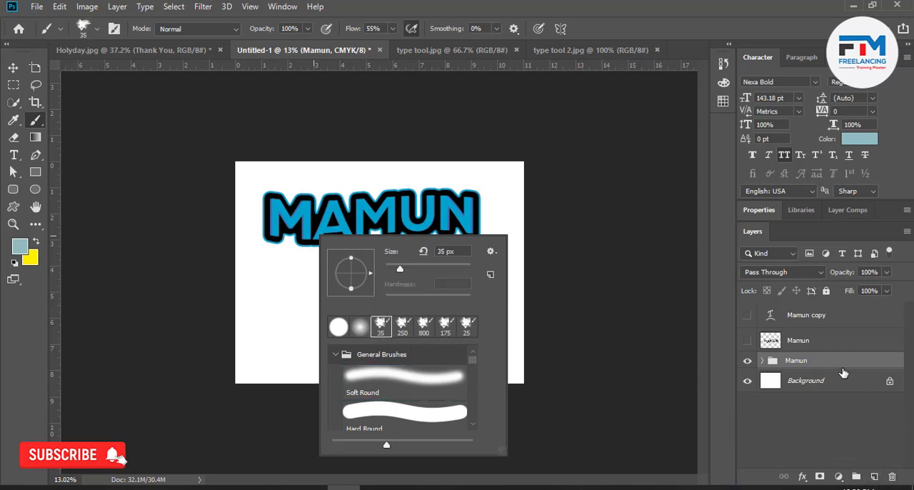
# Add a new layer directly above the Background and paint pale blue splatter around the outlined name with the brush enlarged to 1500 px.
pyautogui.click(836, 398)
pyautogui.click(833, 384)
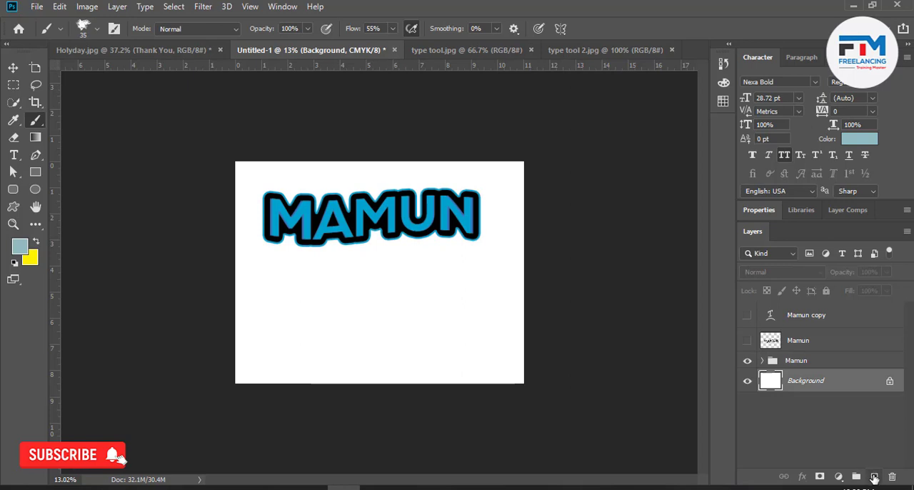
pyautogui.click(874, 476)
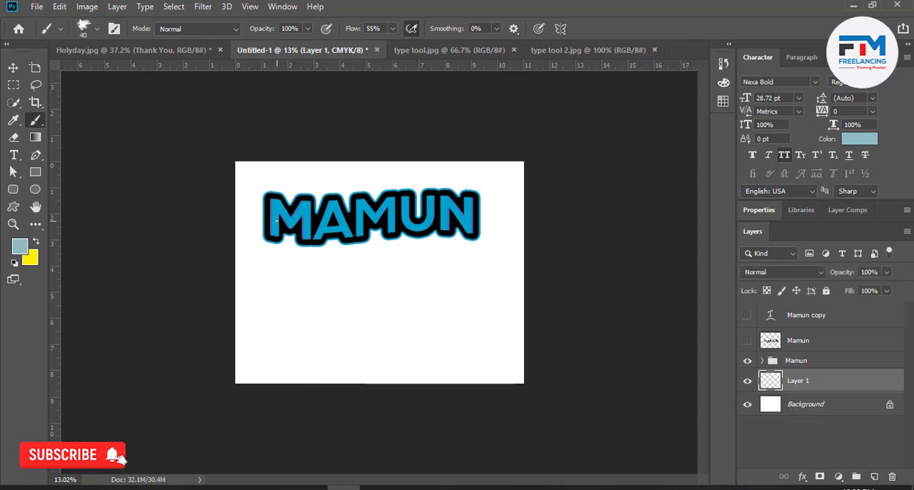
pyautogui.press(']')
pyautogui.press(']')
pyautogui.press(']')
pyautogui.press(']')
pyautogui.moveTo(277, 220)
pyautogui.mouseDown()
pyautogui.moveTo(306, 215)
pyautogui.moveTo(255, 214)
pyautogui.moveTo(371, 227)
pyautogui.moveTo(362, 227)
pyautogui.moveTo(483, 225)
pyautogui.moveTo(290, 214)
pyautogui.moveTo(307, 174)
pyautogui.moveTo(285, 163)
pyautogui.mouseUp()
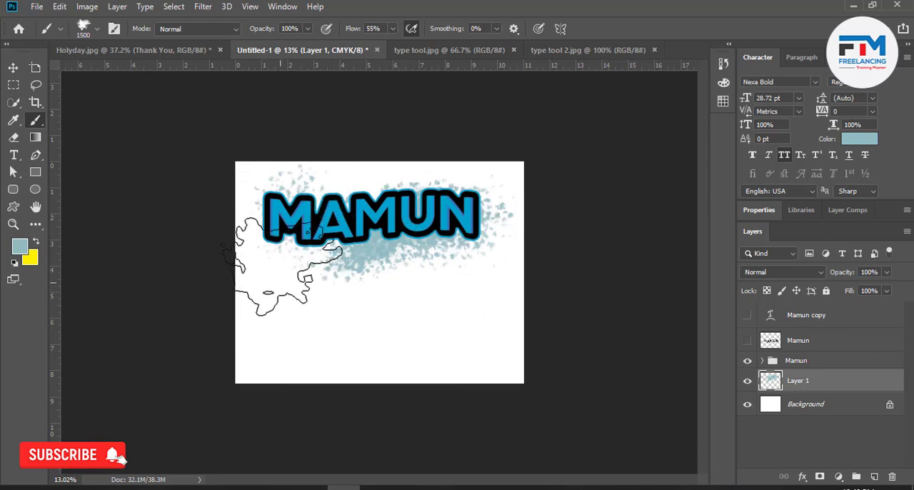
pyautogui.click(295, 254)
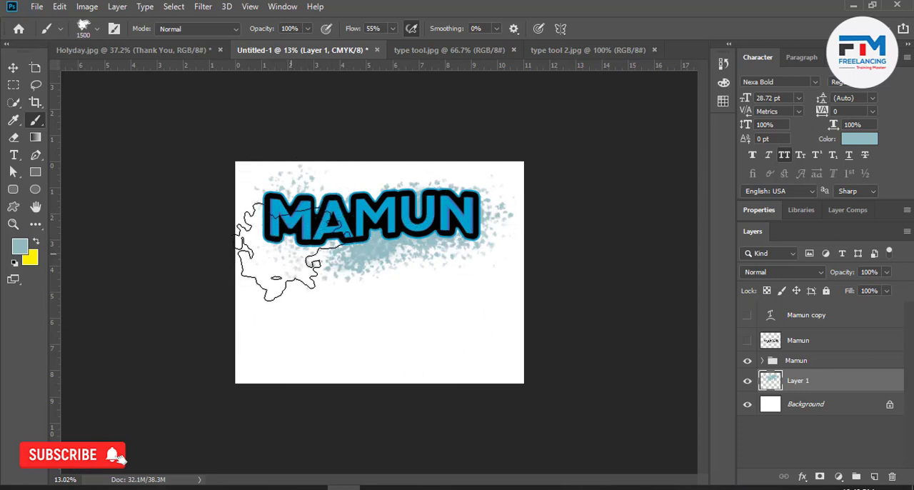
pyautogui.click(12, 67)
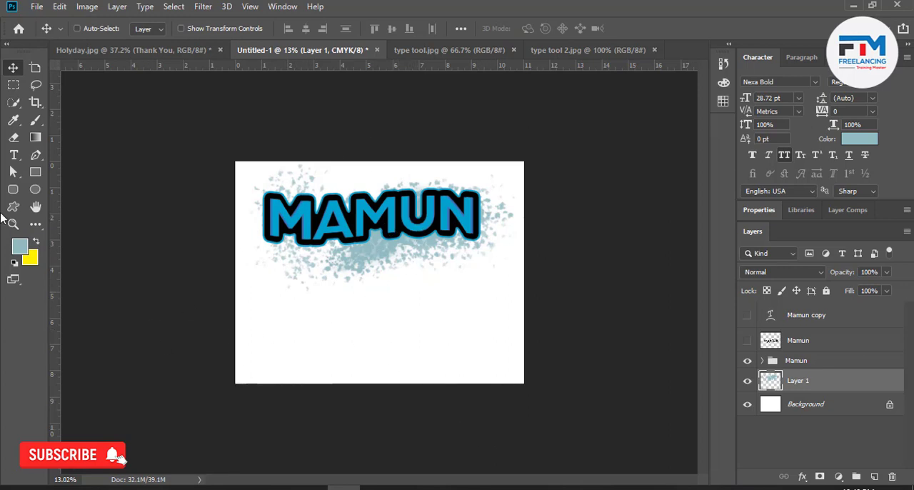
# Duplicate the hidden warped text copy of the name and show the duplicate on the page.
pyautogui.click(14, 155)
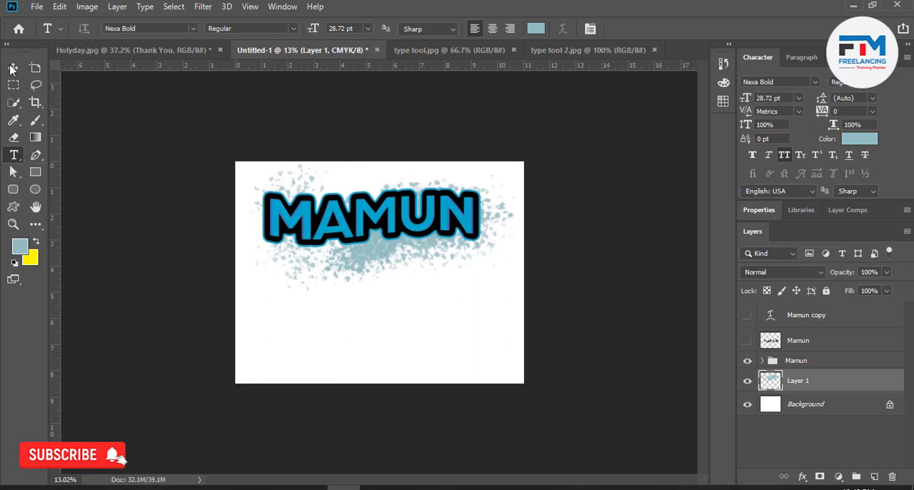
pyautogui.click(13, 67)
pyautogui.click(768, 323)
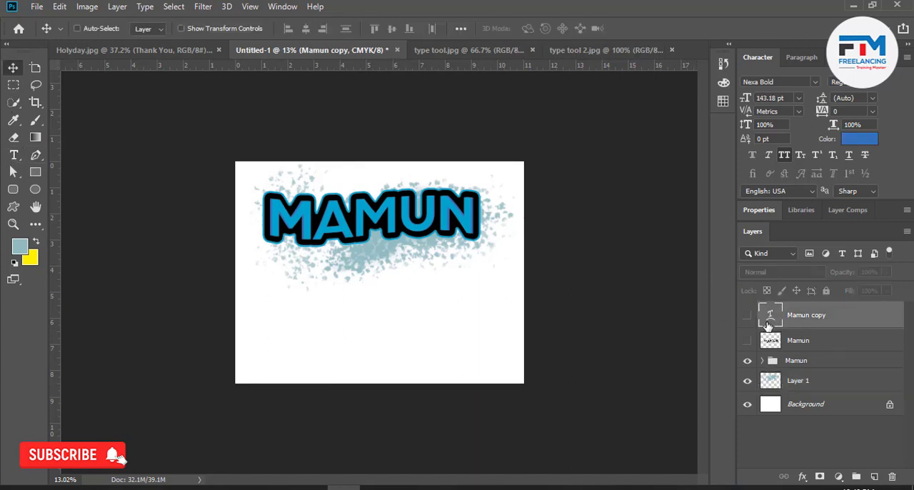
pyautogui.click(746, 317)
pyautogui.click(746, 316)
pyautogui.moveTo(795, 320); pyautogui.dragTo(874, 476)
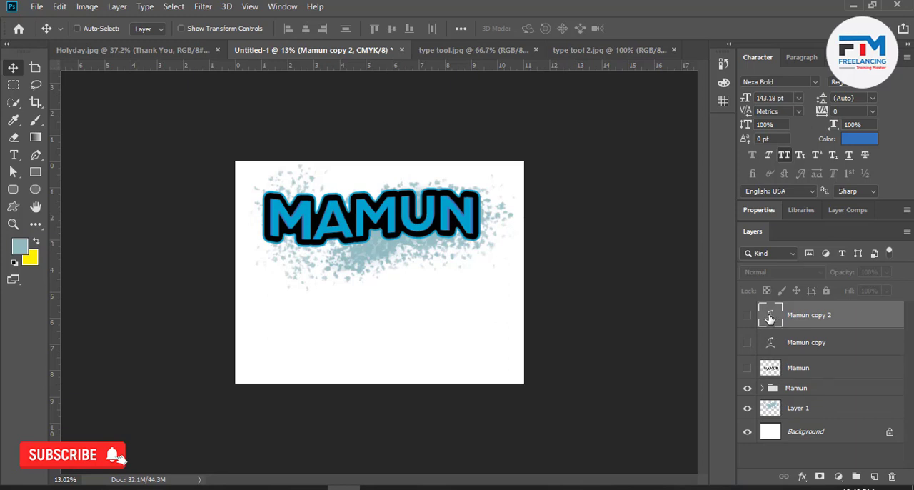
pyautogui.click(745, 316)
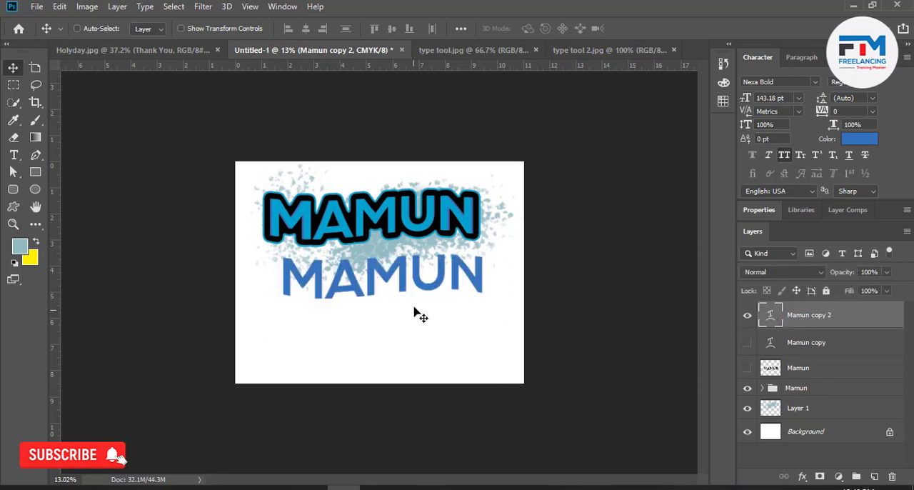
# Remove the Wave warp's bend from the duplicated name text to straighten its letters.
pyautogui.doubleClick(771, 320)
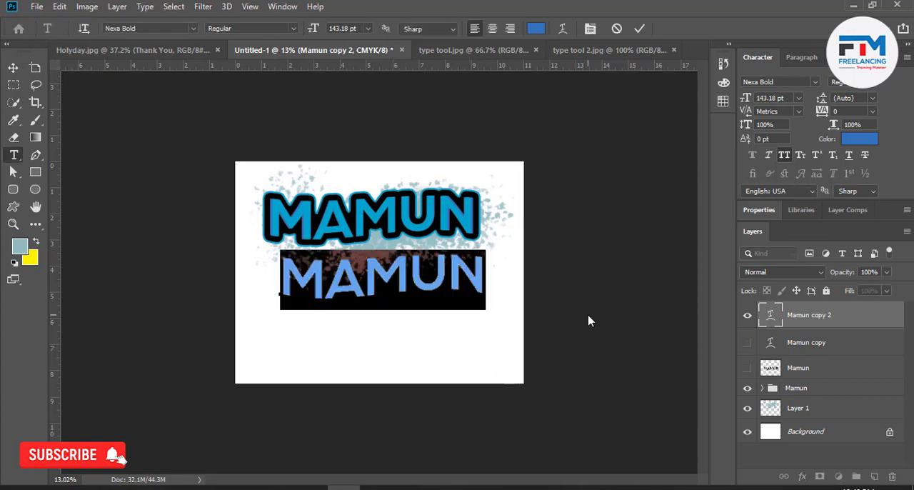
pyautogui.click(563, 28)
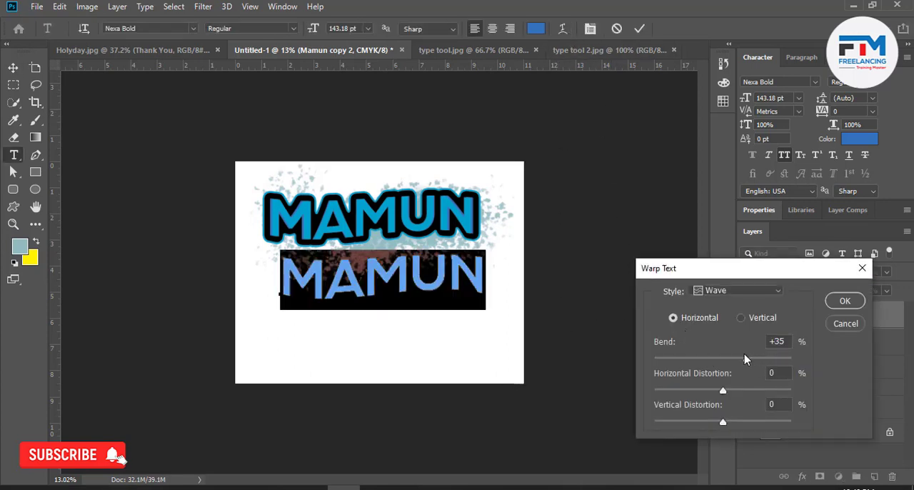
pyautogui.moveTo(732, 361); pyautogui.dragTo(718, 367)
pyautogui.click(780, 341)
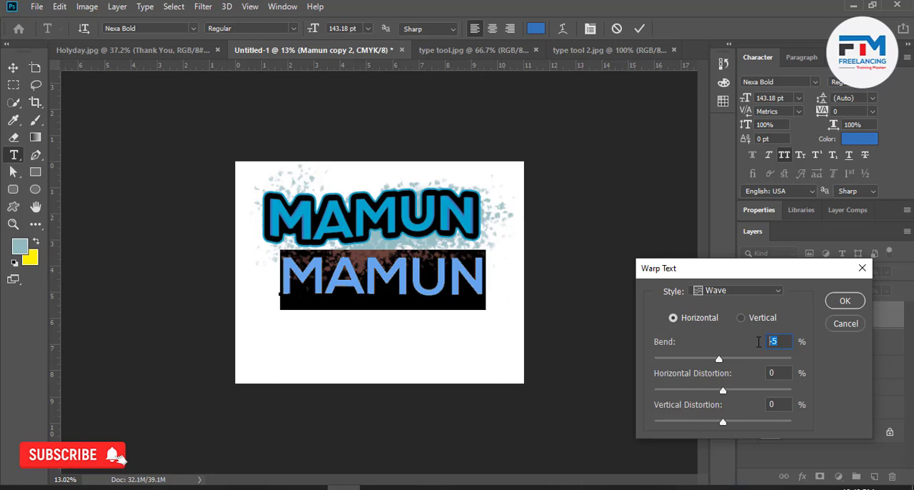
pyautogui.write('5')
pyautogui.press('Return')
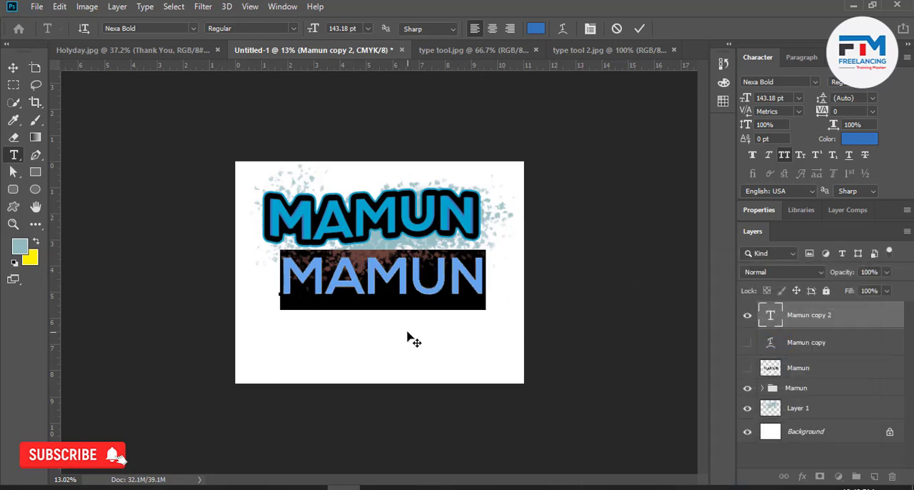
# Move the straight name text down into the empty area below the splatter and commit the text edit.
pyautogui.moveTo(374, 339); pyautogui.dragTo(358, 382)
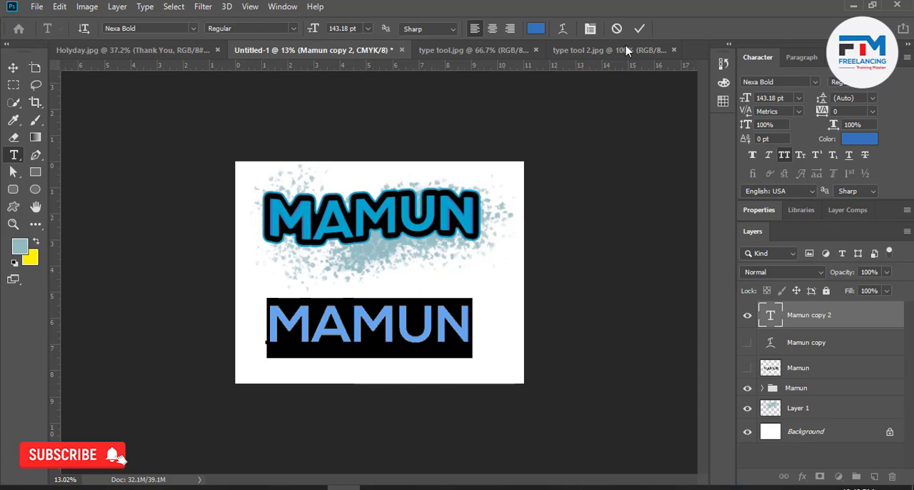
pyautogui.click(640, 28)
pyautogui.press('v')
# Consult the HIGH lettering in type tool 2.jpg, and duplicate the straight name text slightly down and right, stacked beneath the original.
pyautogui.click(549, 50)
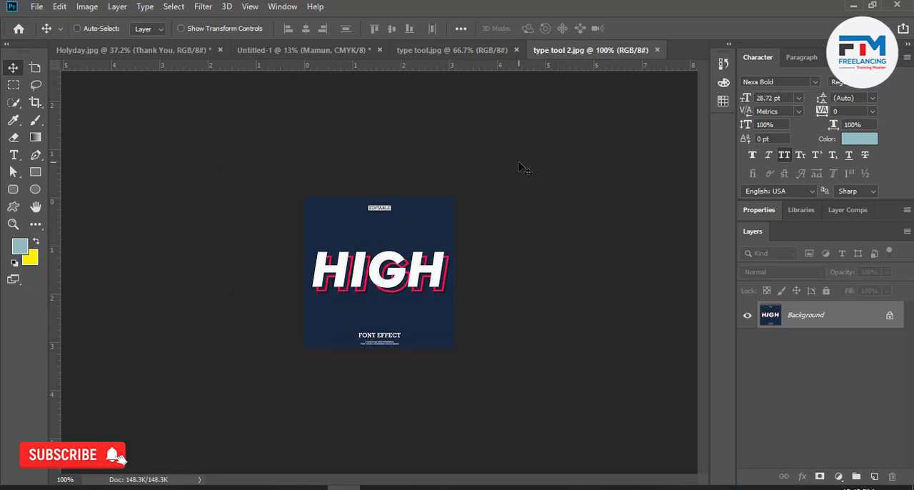
pyautogui.click(333, 52)
pyautogui.scroll(4, 362, 367)
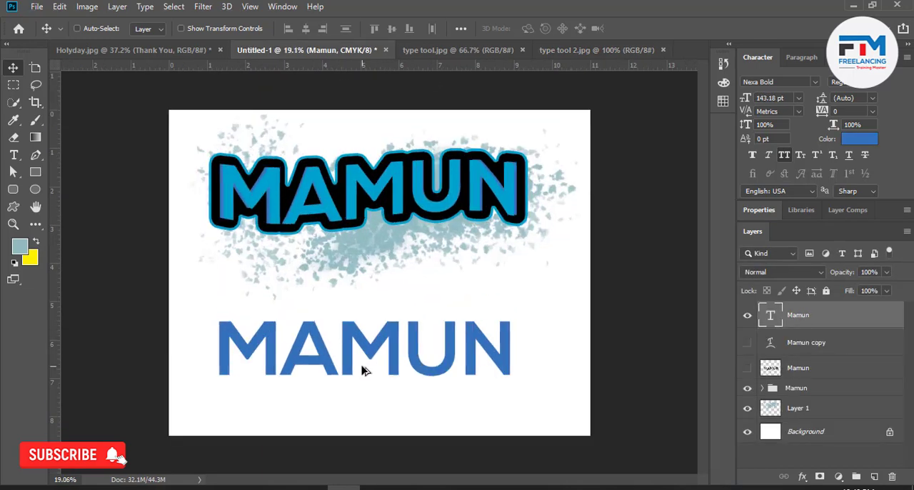
pyautogui.scroll(6, 361, 379)
pyautogui.scroll(-2, 375, 343)
pyautogui.moveTo(311, 319); pyautogui.dragTo(320, 323)
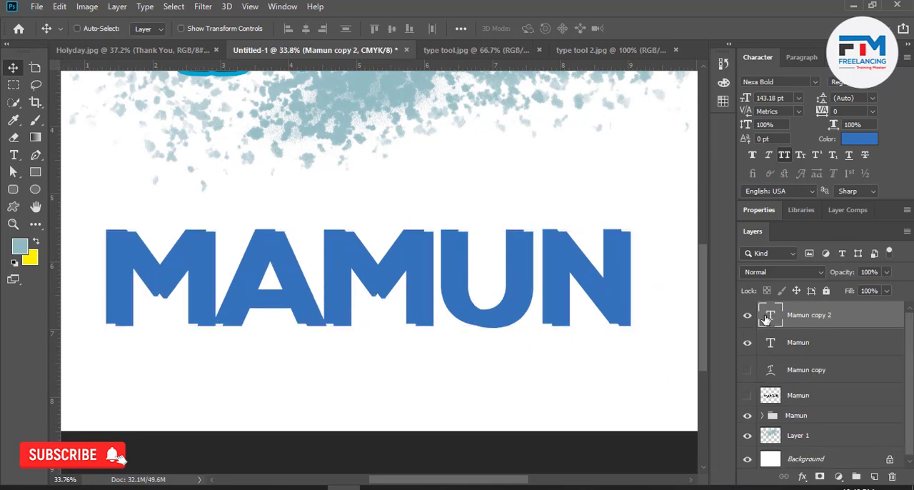
pyautogui.moveTo(760, 320); pyautogui.dragTo(772, 344)
# Recolour the lower text copy to #ff0000 and shift it slightly further down and right of the blue text.
pyautogui.doubleClick(773, 344)
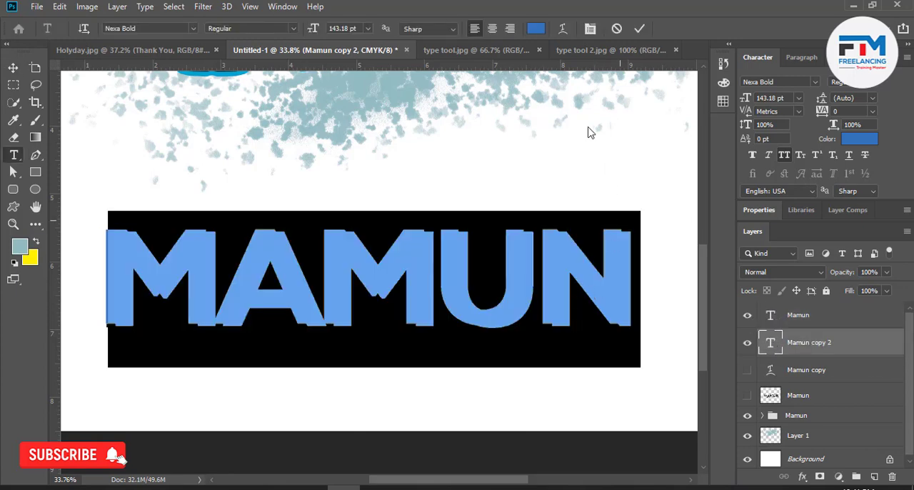
pyautogui.click(536, 29)
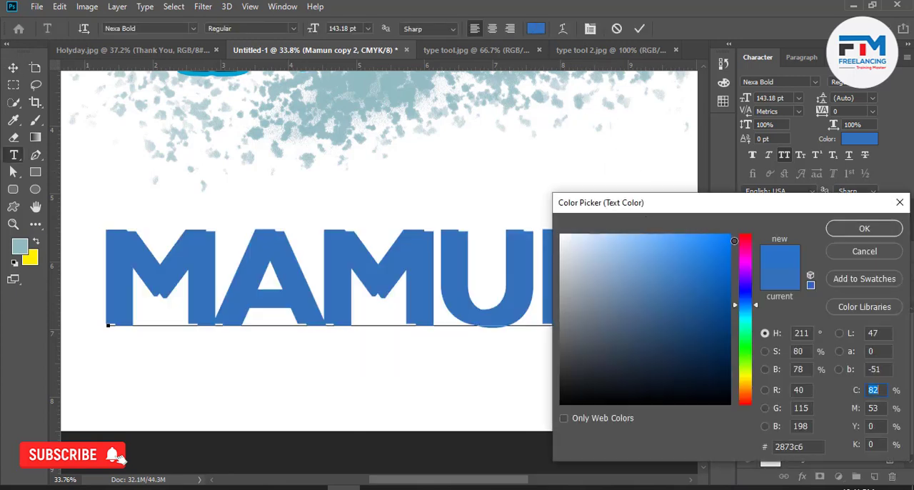
pyautogui.moveTo(745, 305); pyautogui.dragTo(740, 225)
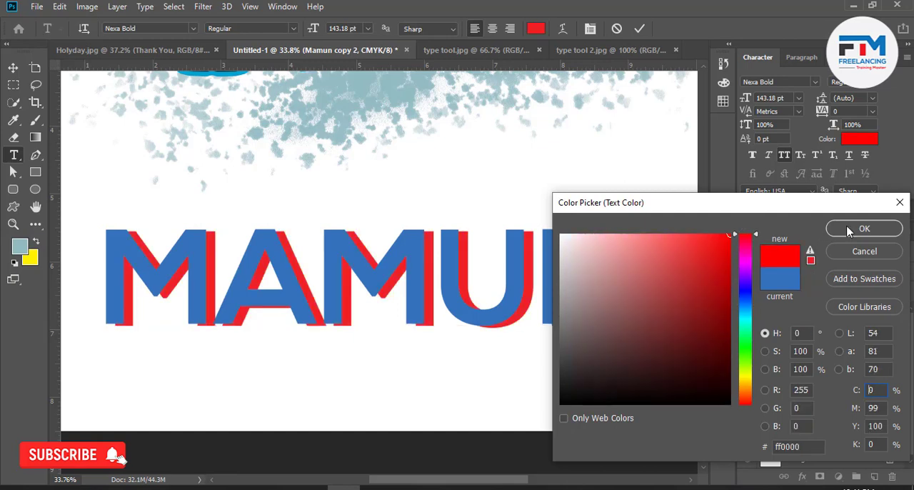
pyautogui.click(865, 228)
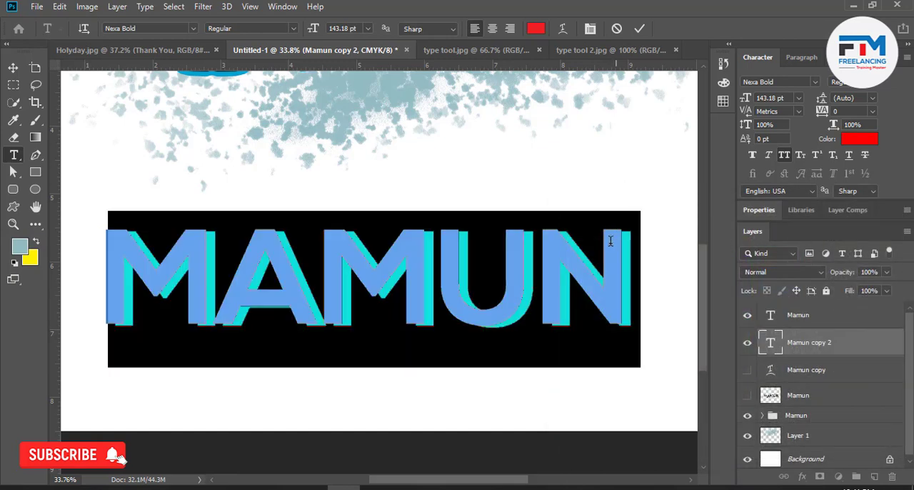
pyautogui.click(638, 28)
pyautogui.moveTo(517, 341); pyautogui.dragTo(521, 345)
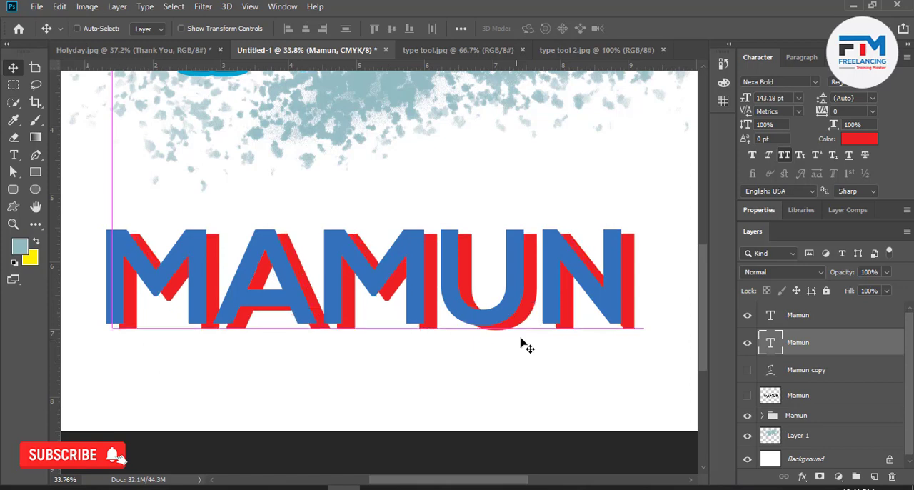
# Rasterize the red text layer and give it a 21 px blue Stroke effect positioned Inside at 100% opacity.
pyautogui.rightClick(827, 348)
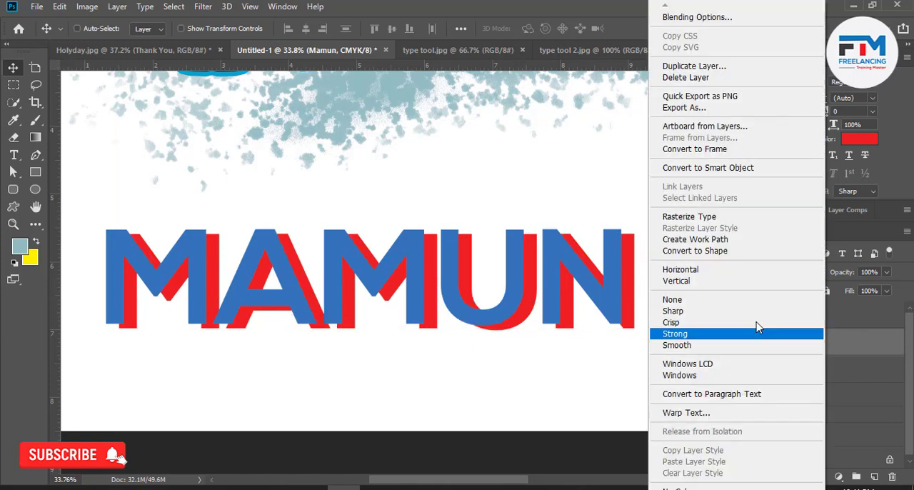
pyautogui.click(687, 222)
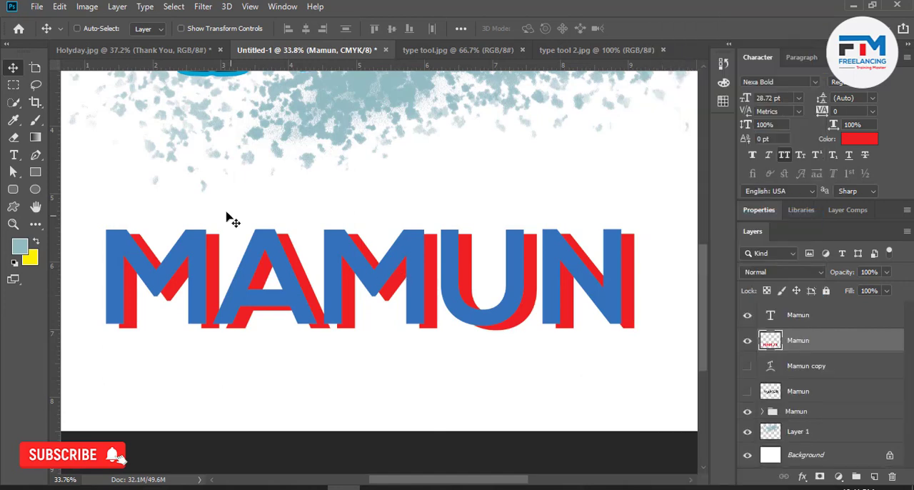
pyautogui.click(13, 191)
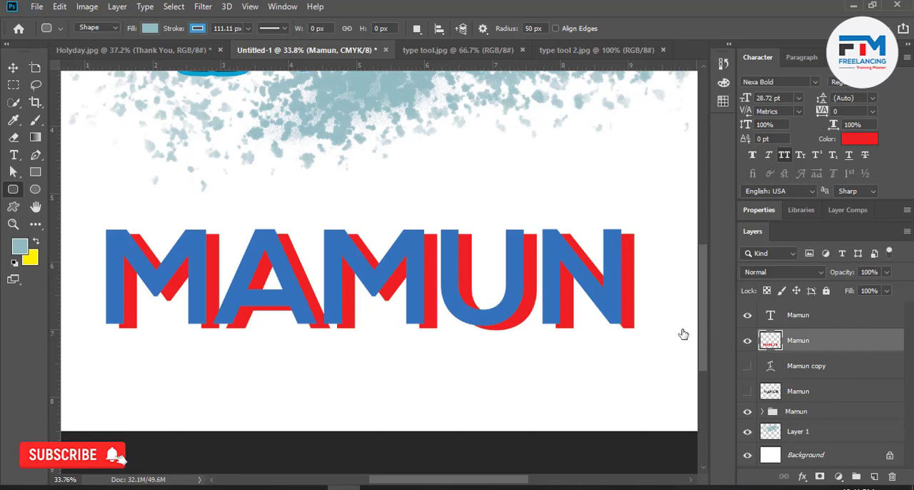
pyautogui.press('h')
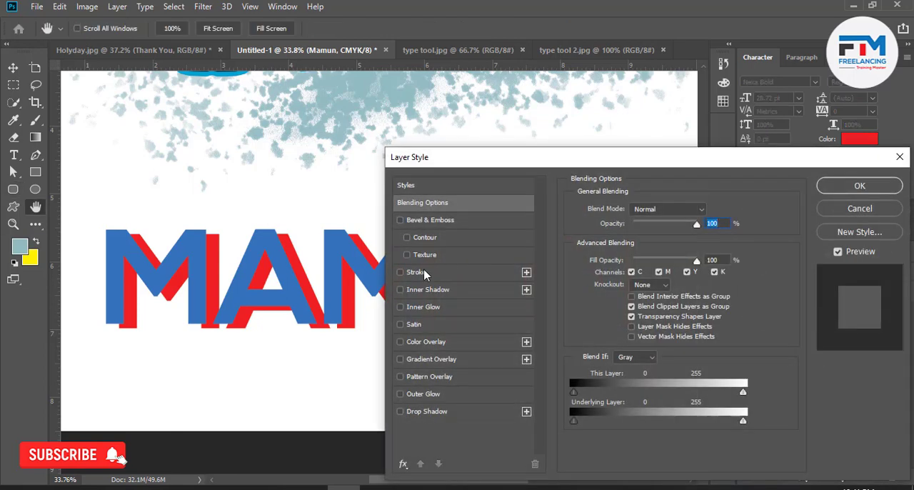
pyautogui.click(429, 273)
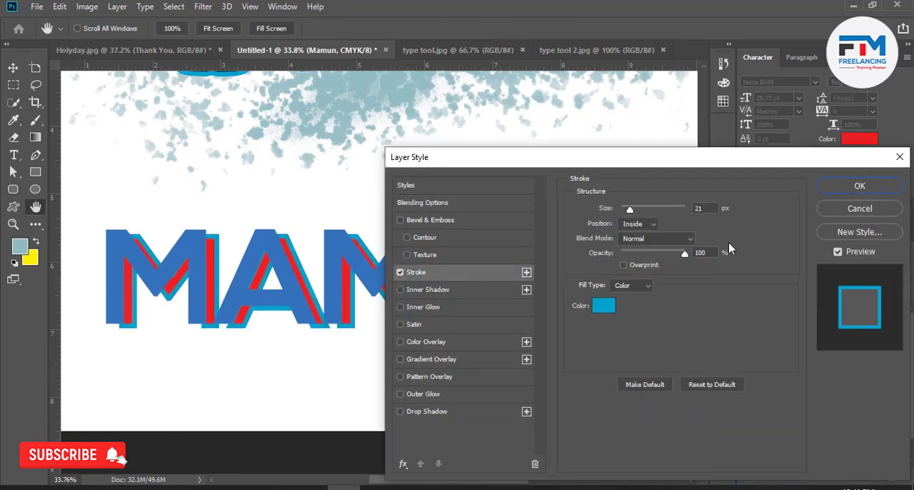
pyautogui.moveTo(521, 163); pyautogui.dragTo(437, 130)
pyautogui.click(767, 156)
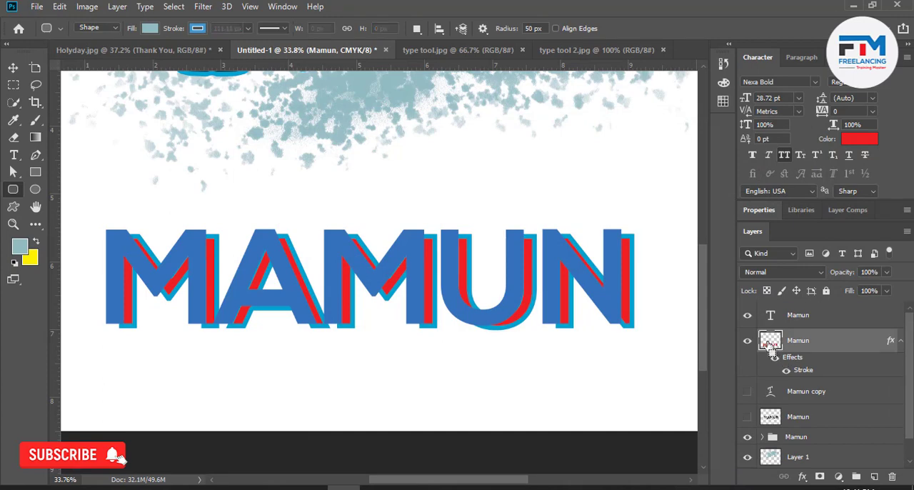
# Load the stroked red lettering's pixels as a selection and delete them from the rasterized layer.
pyautogui.keyDown('ctrl'); pyautogui.click(772, 346); pyautogui.keyUp('ctrl')
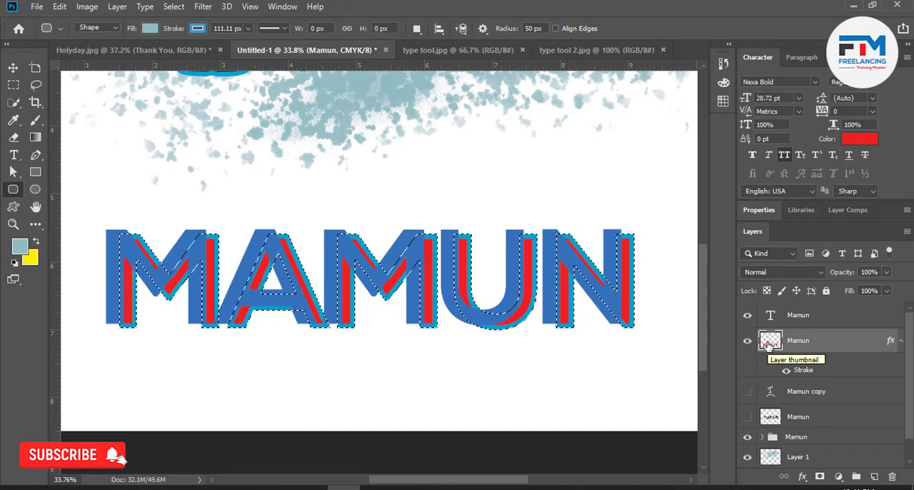
pyautogui.press('Delete')
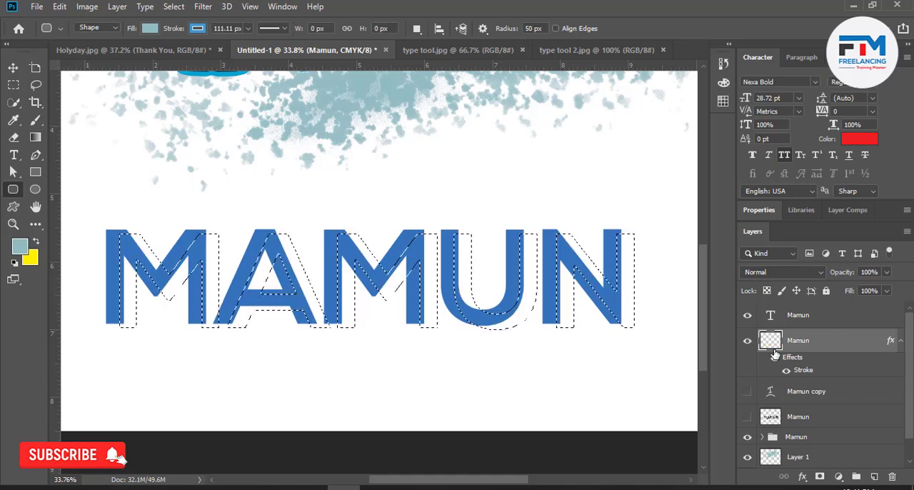
# Undo and repeat the clearing of the red lettering, then fill its selection on a new layer with the grey-teal foreground colour and deselect.
pyautogui.hotkey('ctrl', 'z')
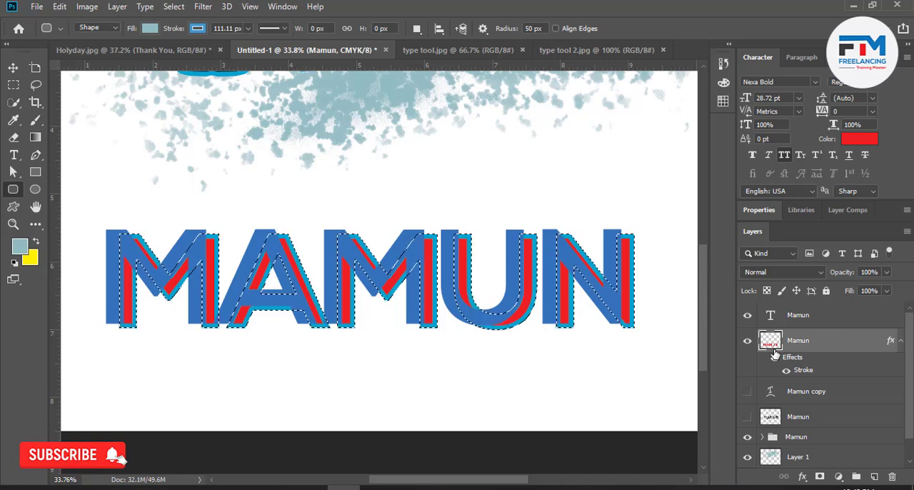
pyautogui.press('Delete')
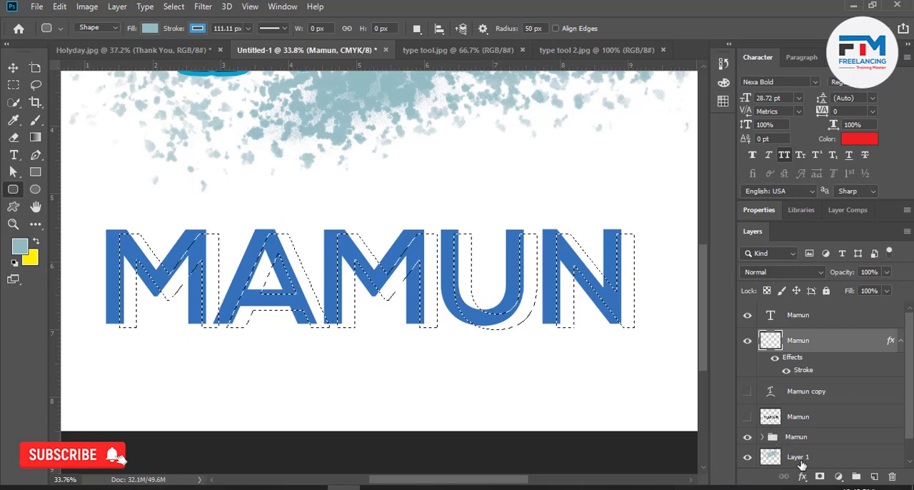
pyautogui.click(876, 478)
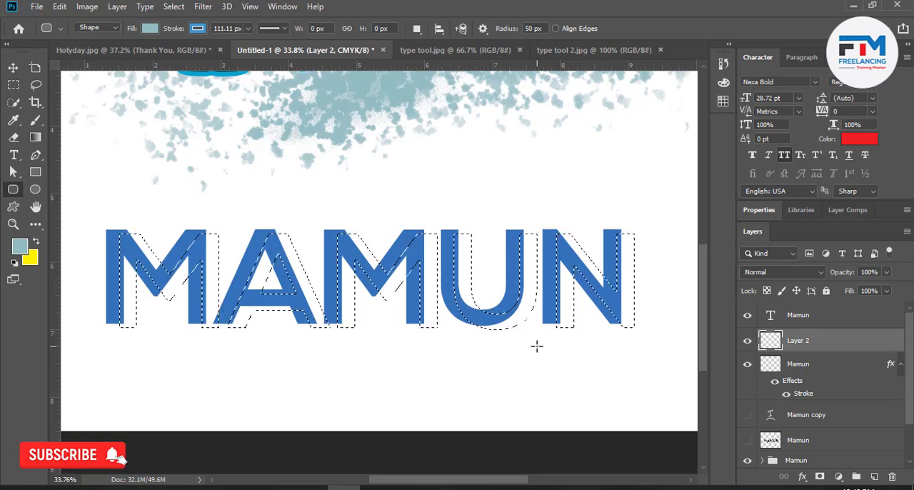
pyautogui.hotkey('alt', 'BackSpace')
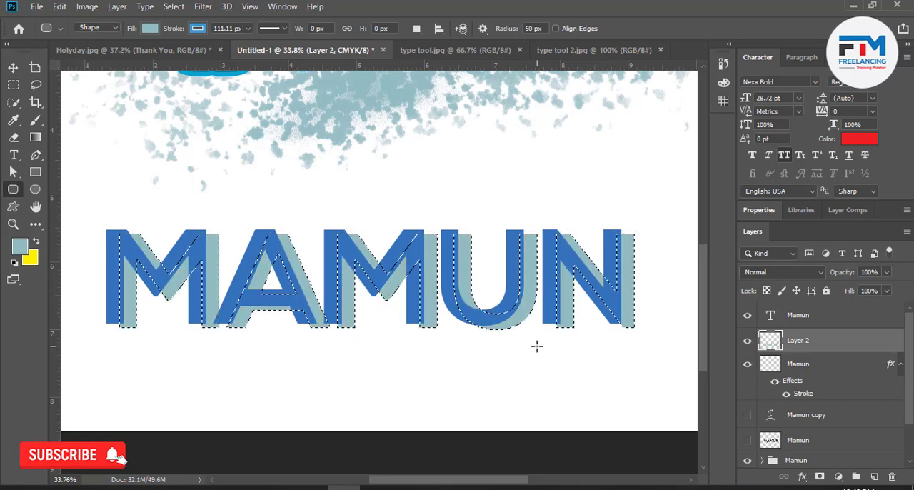
pyautogui.hotkey('ctrl', 'd')
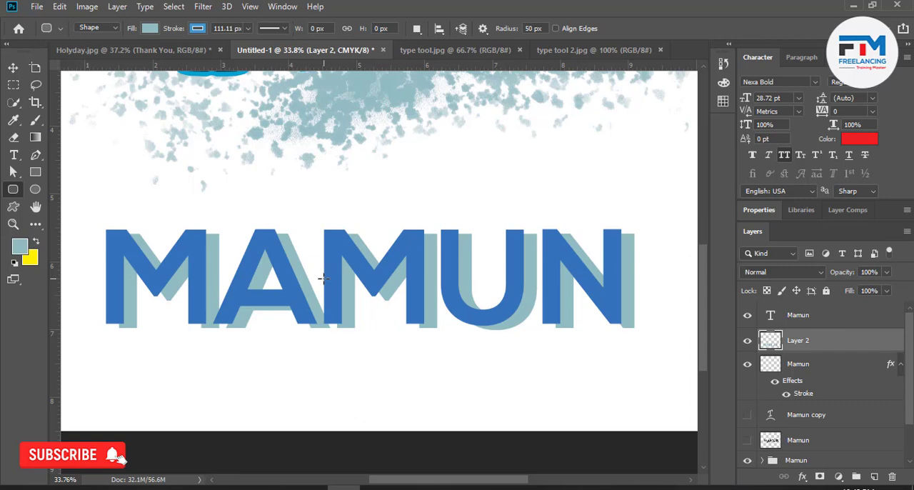
# Give the newly filled lettering layer a 21 px blue Inside Stroke and a white Color Overlay, both at 100% opacity.
pyautogui.doubleClick(822, 342)
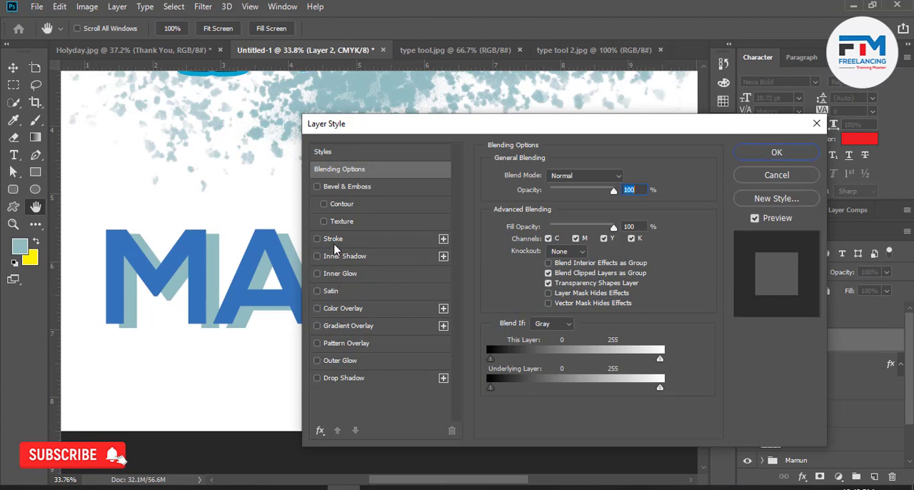
pyautogui.click(335, 245)
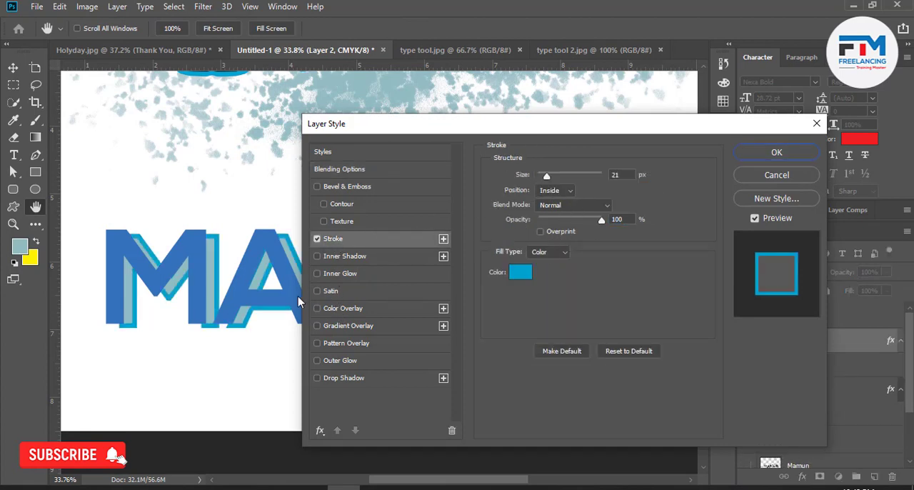
pyautogui.click(340, 309)
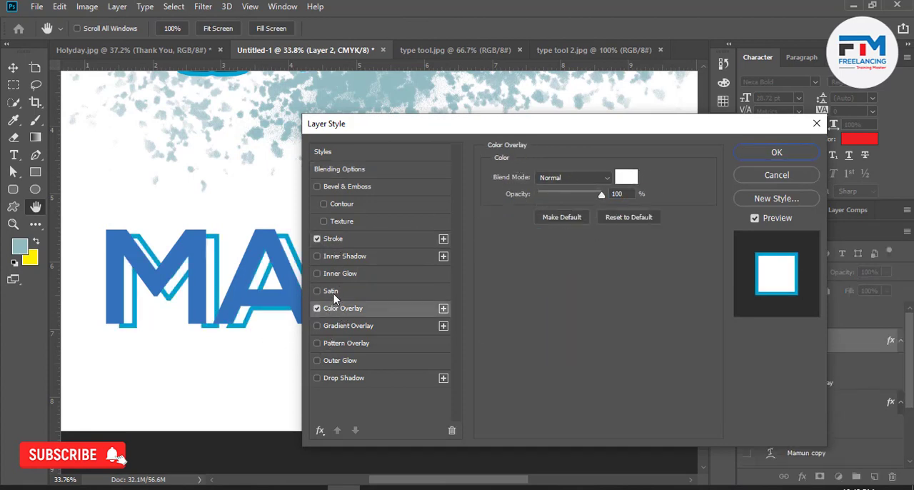
pyautogui.click(746, 154)
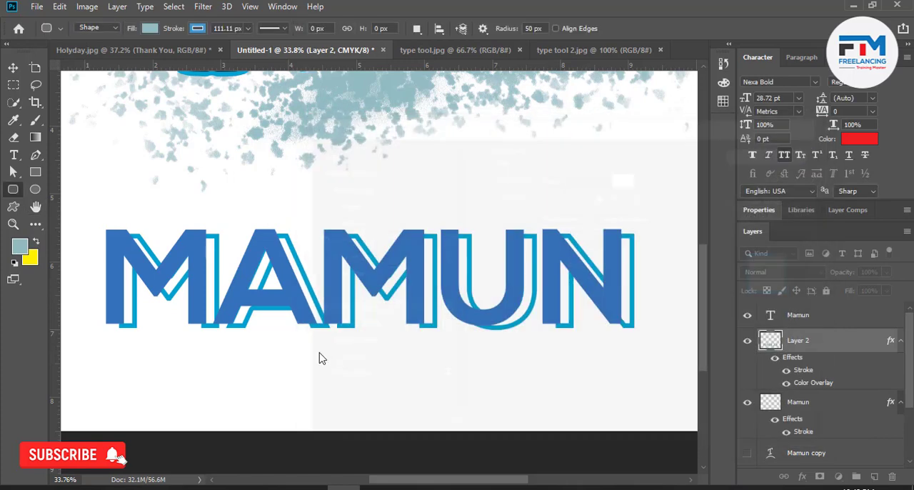
# Check both finished lettering designs on the whole canvas and activate the Move tool.
pyautogui.scroll(-2, 340, 310)
pyautogui.scroll(-2, 340, 309)
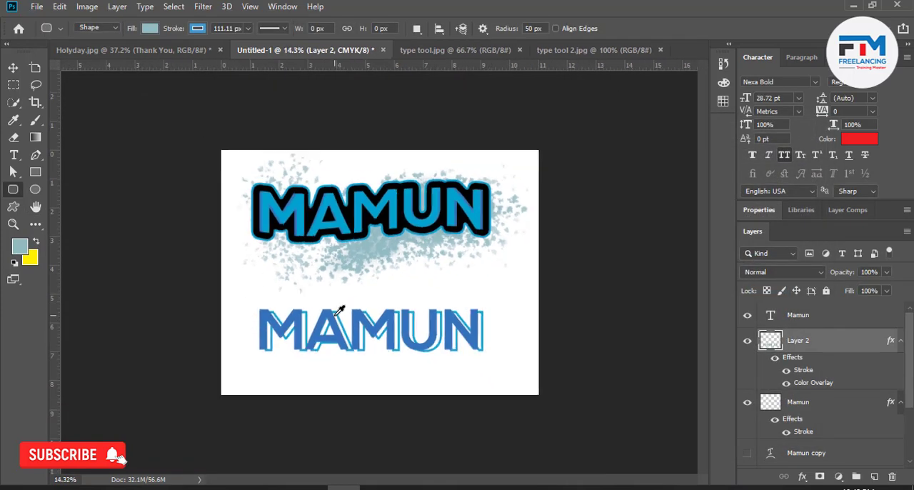
pyautogui.scroll(2, 333, 377)
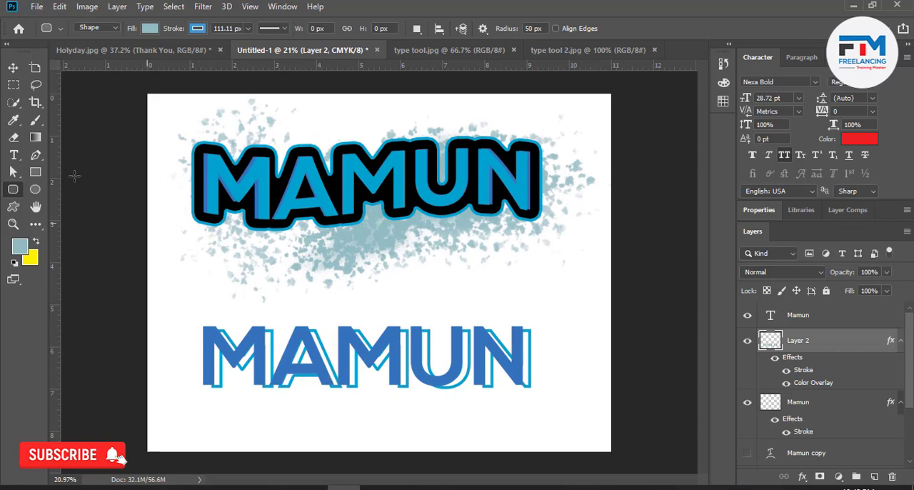
pyautogui.click(13, 68)
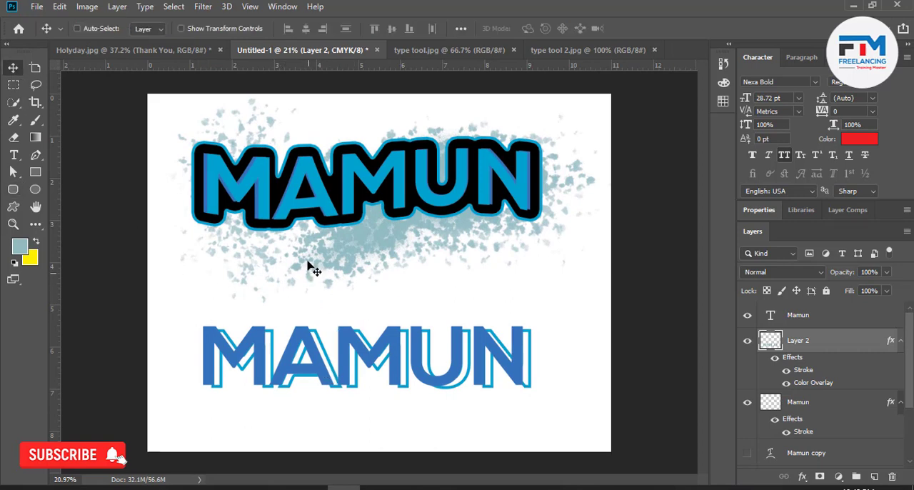